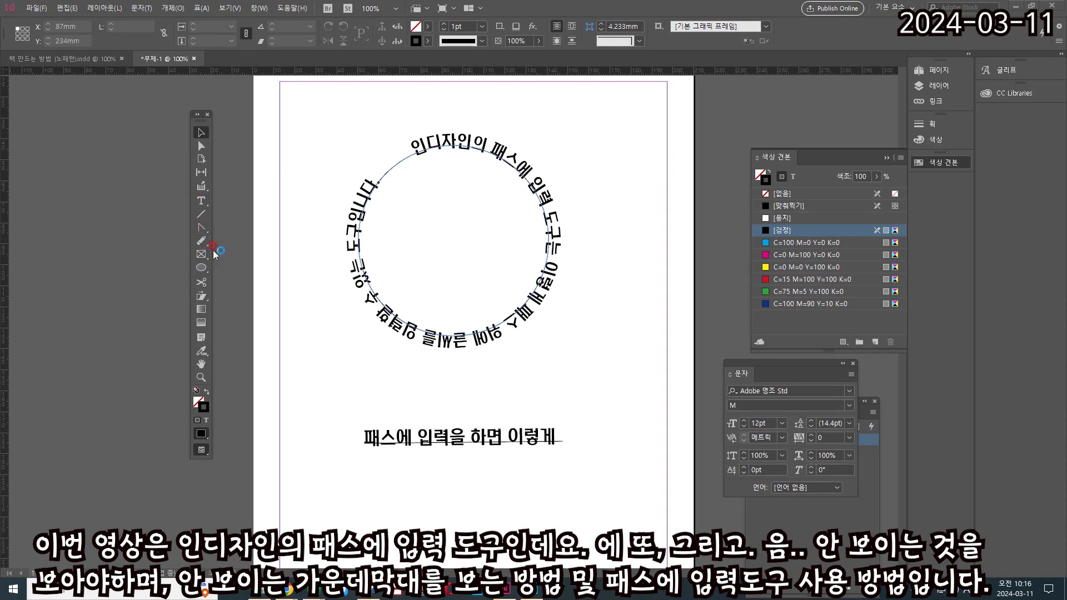
pyautogui.click(207, 204)
pyautogui.rightClick(207, 204)
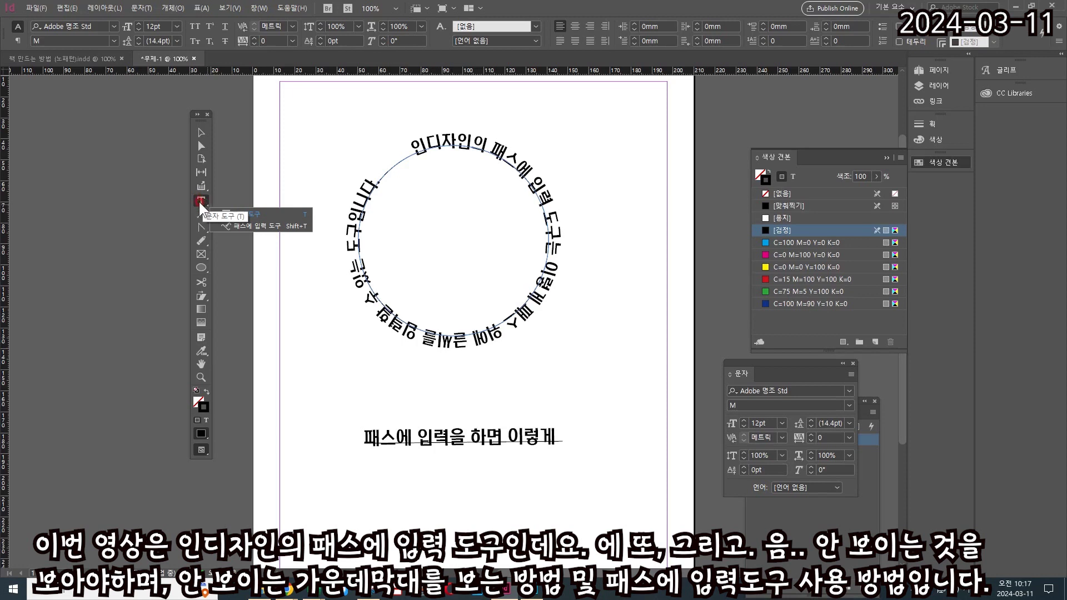
pyautogui.click(206, 202)
pyautogui.click(226, 225)
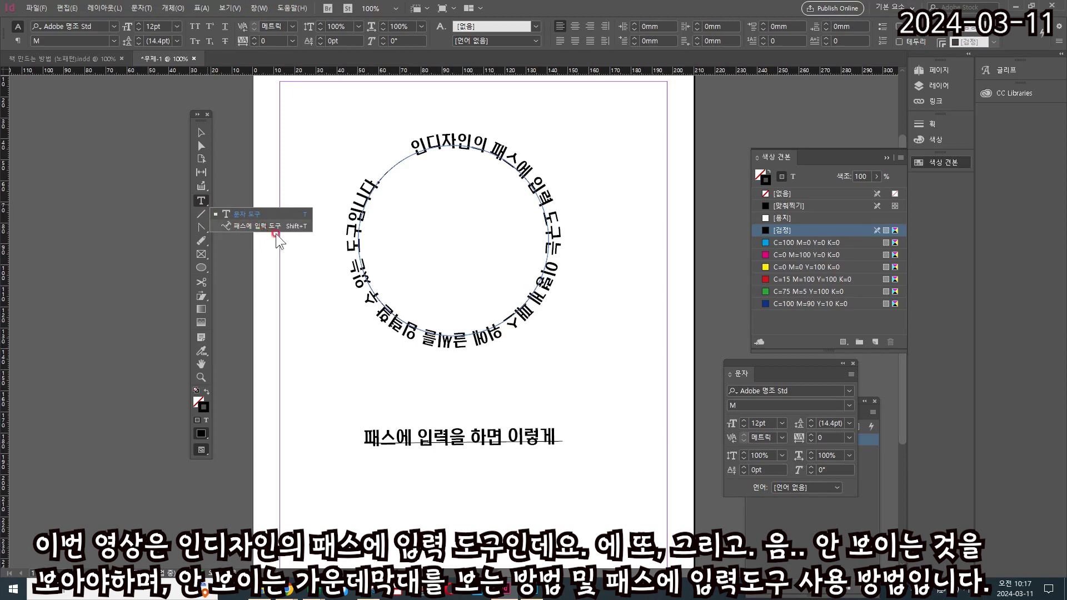
pyautogui.click(294, 204)
pyautogui.click(319, 247)
pyautogui.click(388, 436)
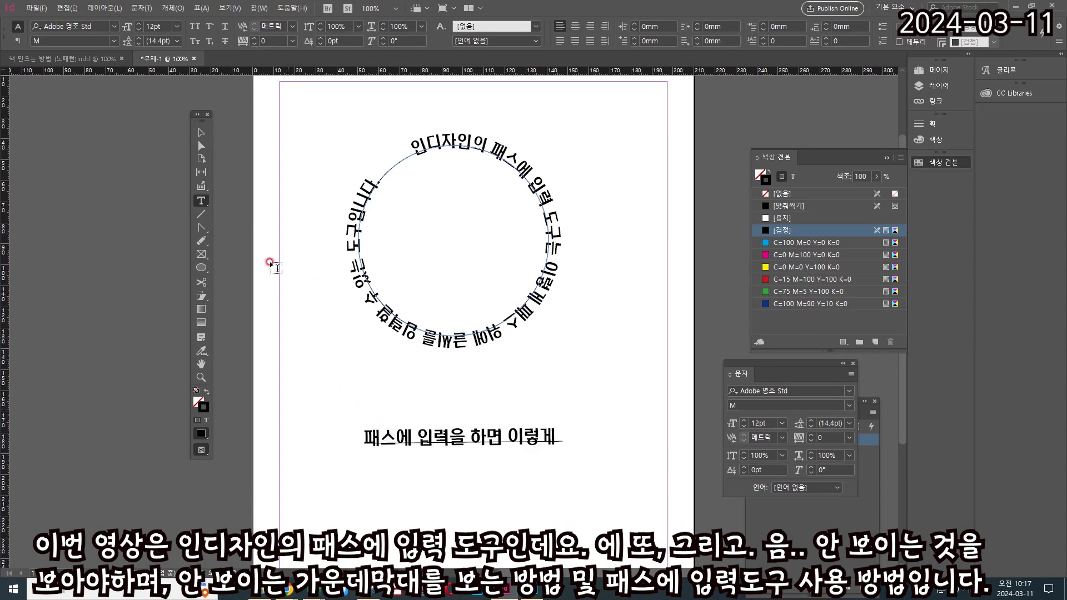
# Delete the existing straight path text below the circular text.
pyautogui.click(200, 134)
pyautogui.click(416, 442)
pyautogui.press('Delete')
pyautogui.click(363, 252)
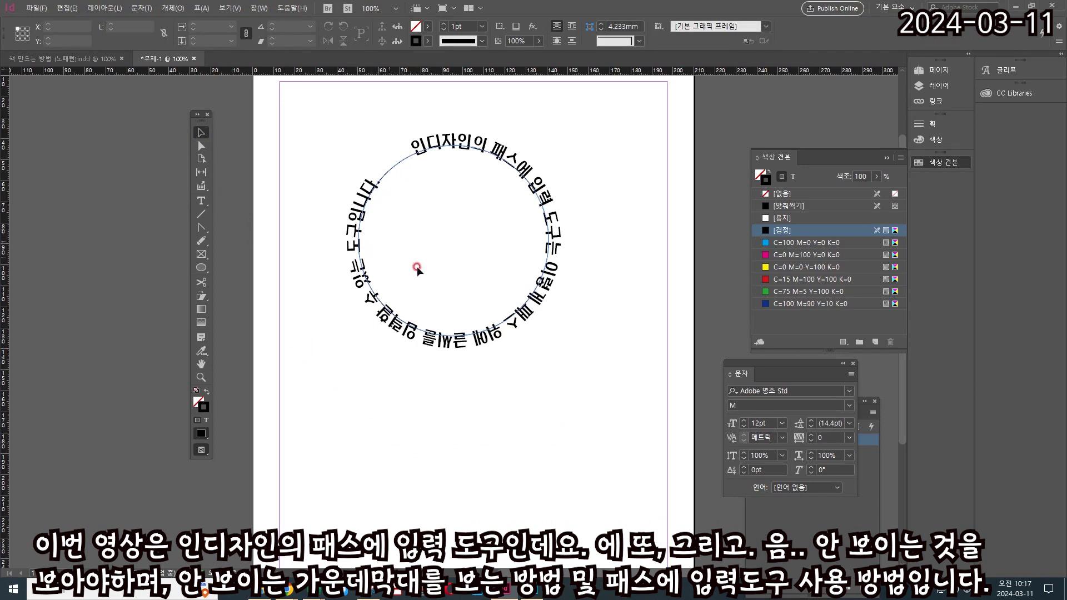
# Draw a horizontal line about 102 mm long below the circular text and enter "패스에 입력 도구로 입력하기" along it as path text.
pyautogui.click(203, 214)
pyautogui.moveTo(345, 435)
pyautogui.mouseDown()
pyautogui.moveTo(554, 426)
pyautogui.moveTo(561, 436)
pyautogui.mouseUp()
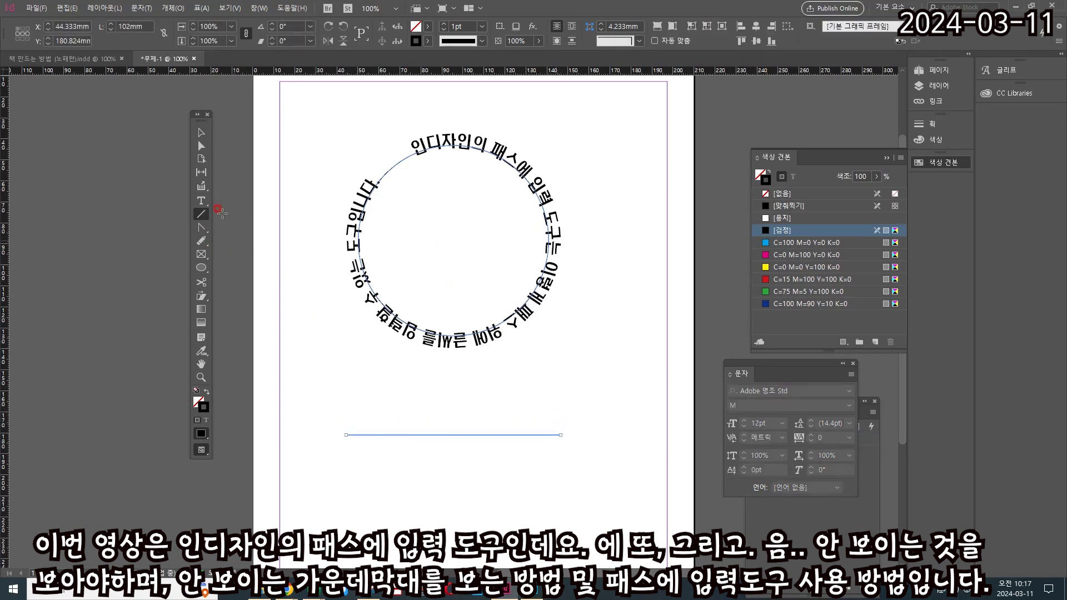
pyautogui.moveTo(204, 198); pyautogui.dragTo(227, 228)
pyautogui.click(353, 434)
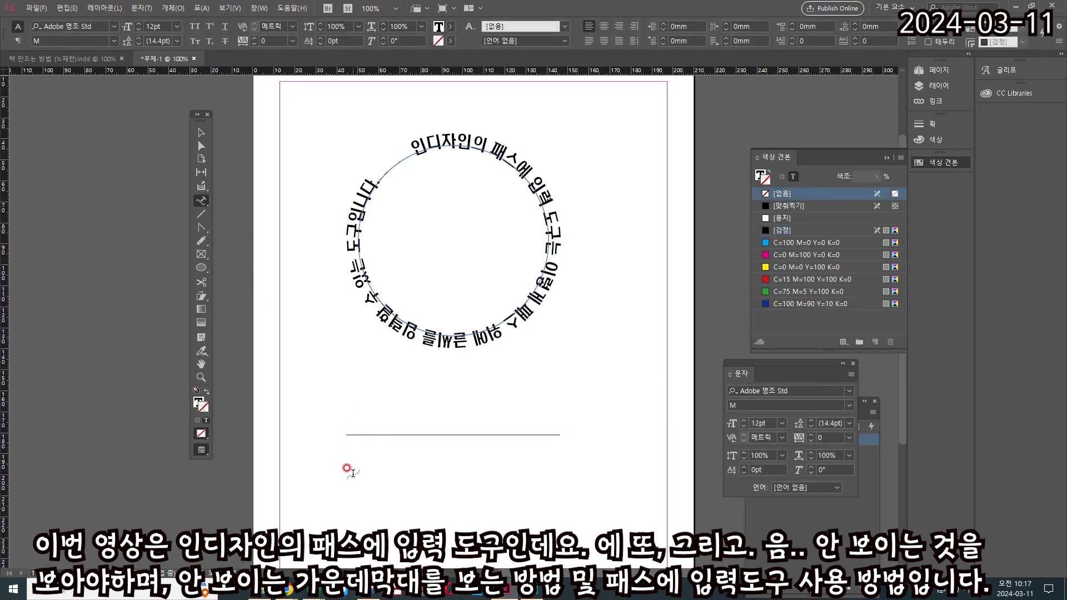
pyautogui.write('패스에 입력 도구로 입력하기')
pyautogui.click(201, 133)
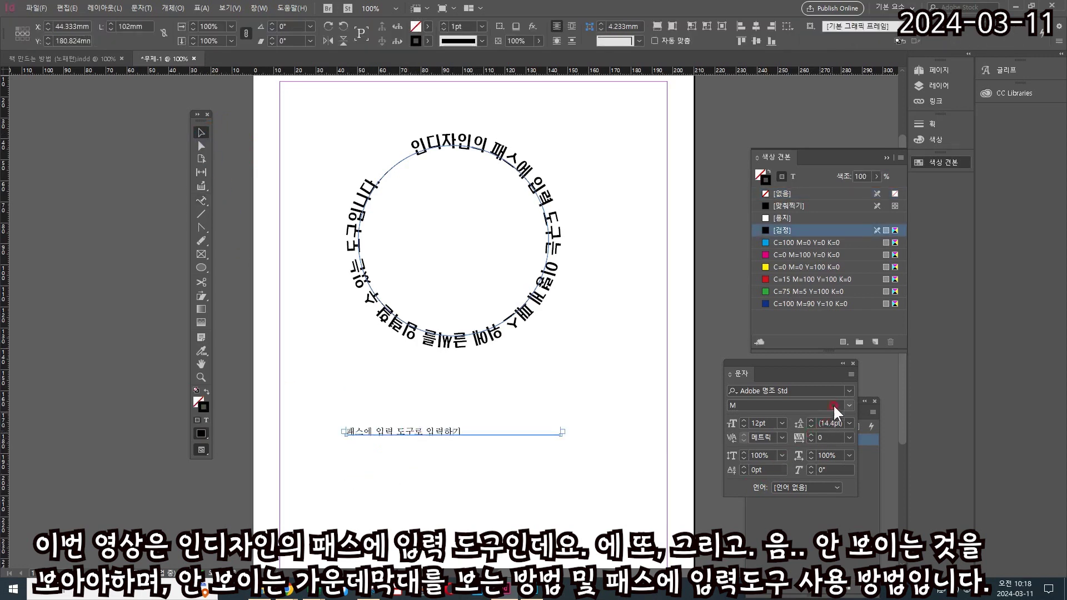
# Set the straight path text's font to Mapo당인리발전소 and its size to 24 pt.
pyautogui.click(848, 391)
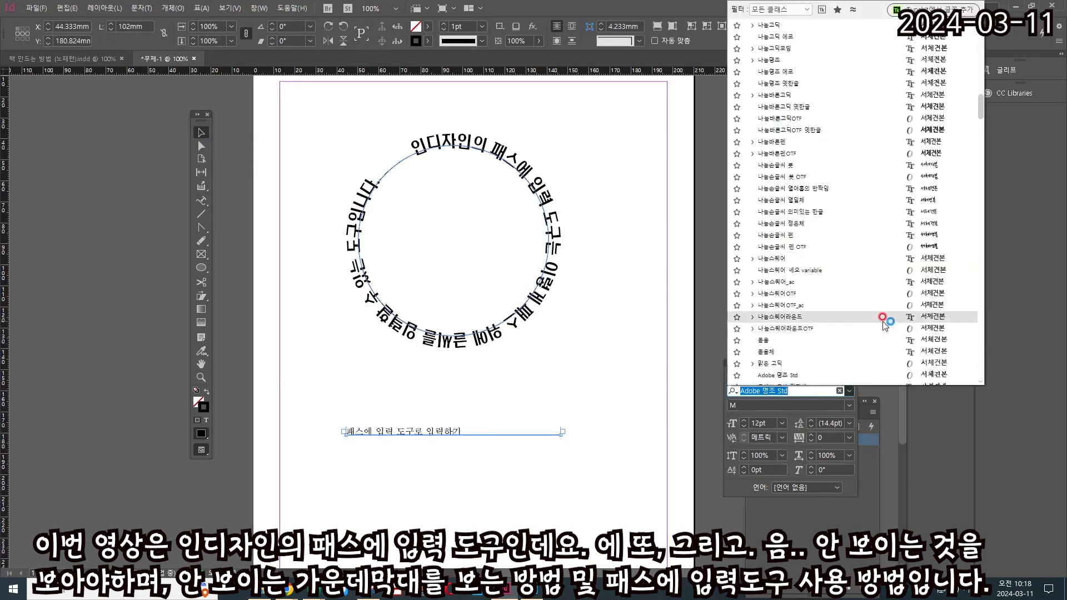
pyautogui.scroll(5, 859, 177)
pyautogui.click(790, 25)
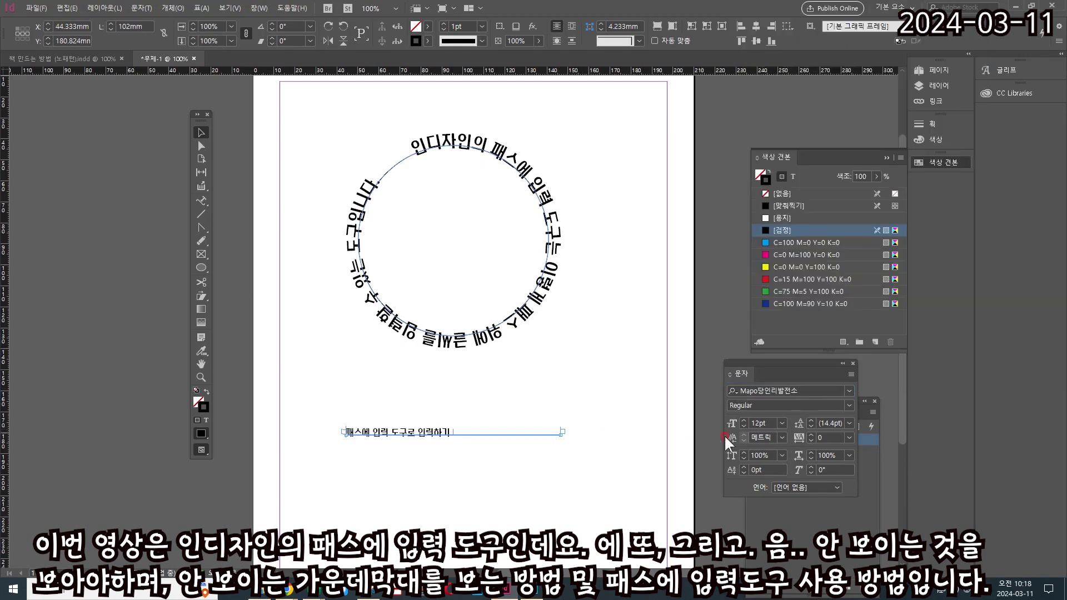
pyautogui.click(782, 424)
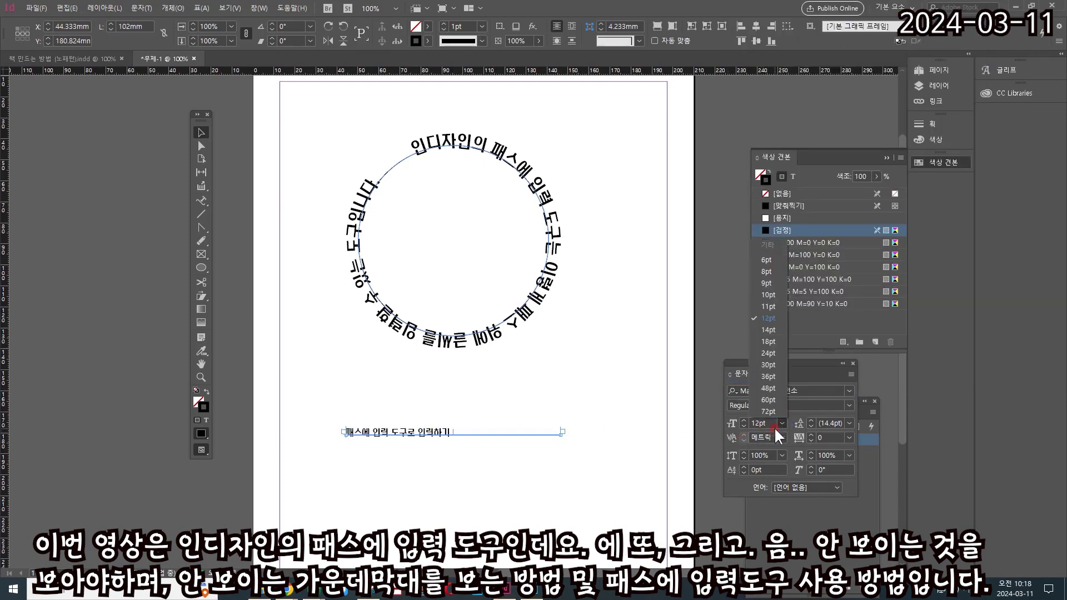
pyautogui.click(768, 353)
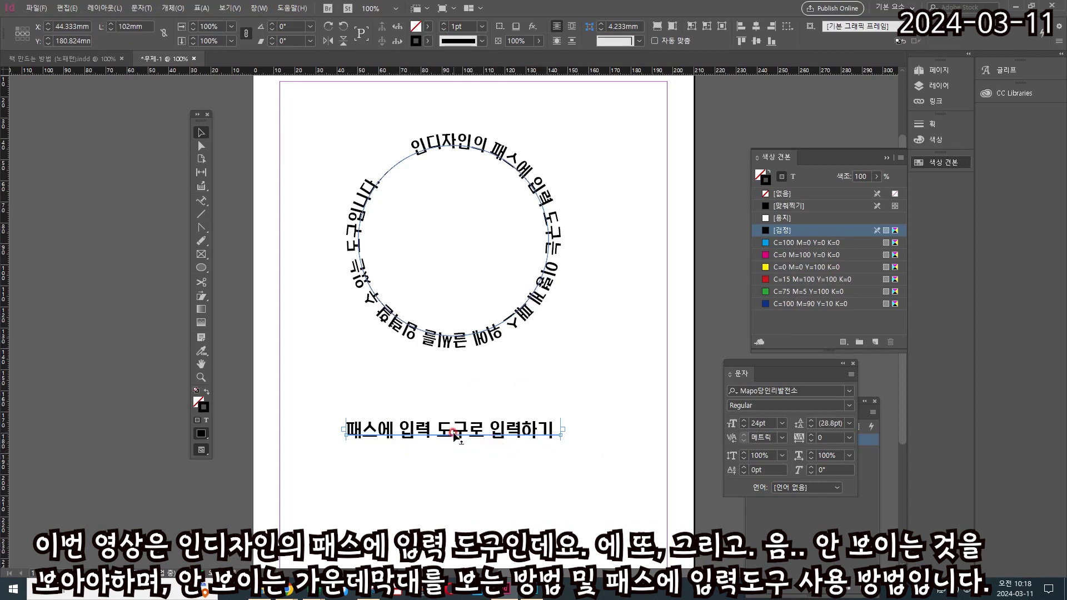
# Flip the straight path text back and forth across its line using the center bar, ending upside down below the line.
pyautogui.moveTo(454, 435)
pyautogui.mouseDown()
pyautogui.moveTo(452, 462)
pyautogui.moveTo(456, 432)
pyautogui.moveTo(457, 442)
pyautogui.moveTo(443, 434)
pyautogui.mouseUp()
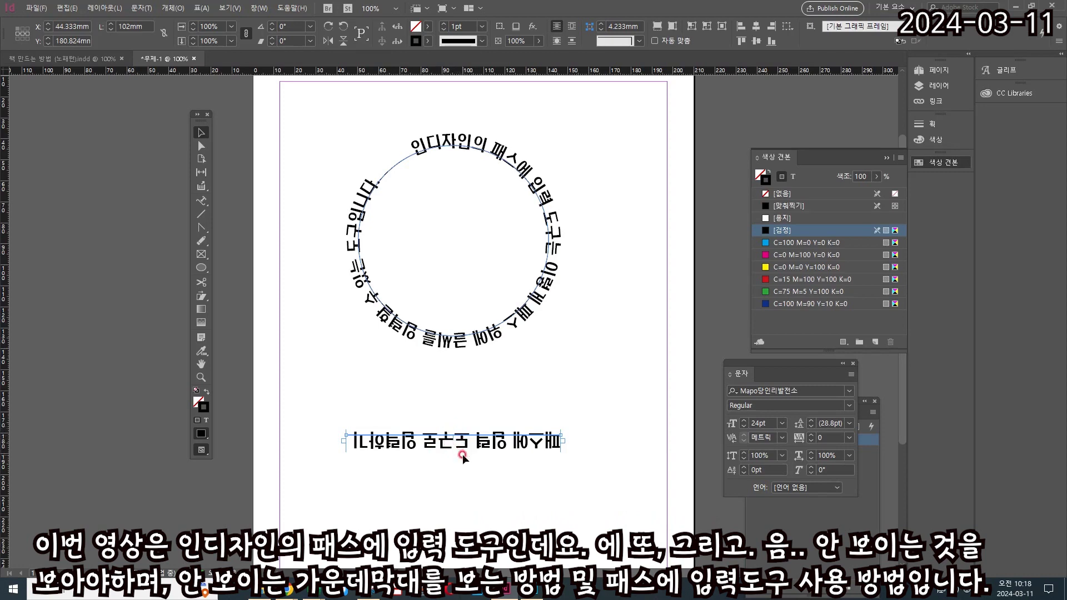
pyautogui.hotkey('ctrl', '=')
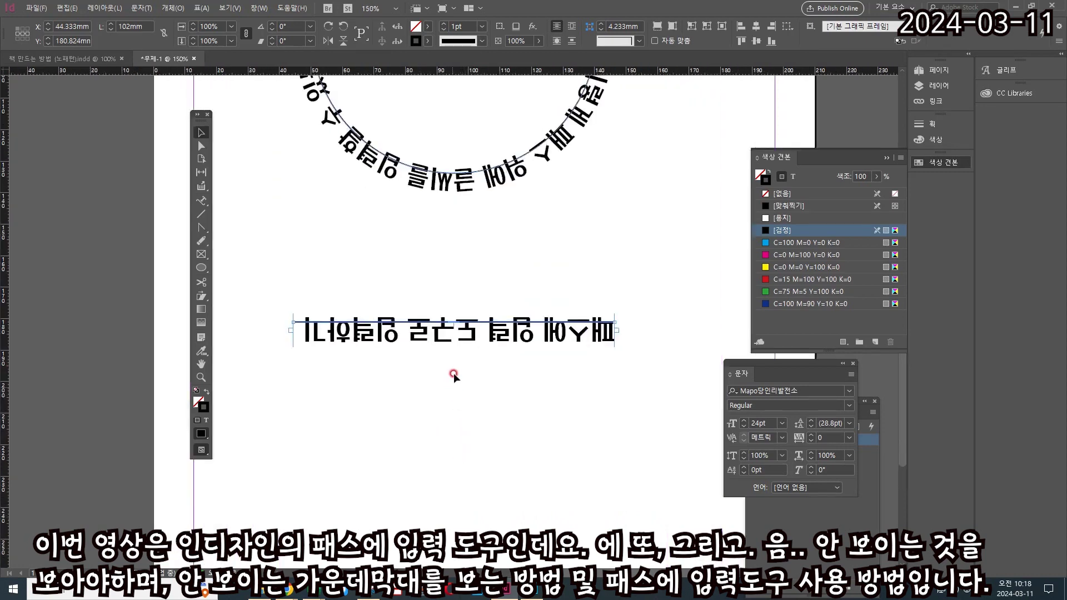
pyautogui.hotkey('ctrl', '=')
pyautogui.hotkey('ctrl', '=')
pyautogui.moveTo(468, 356); pyautogui.dragTo(455, 327)
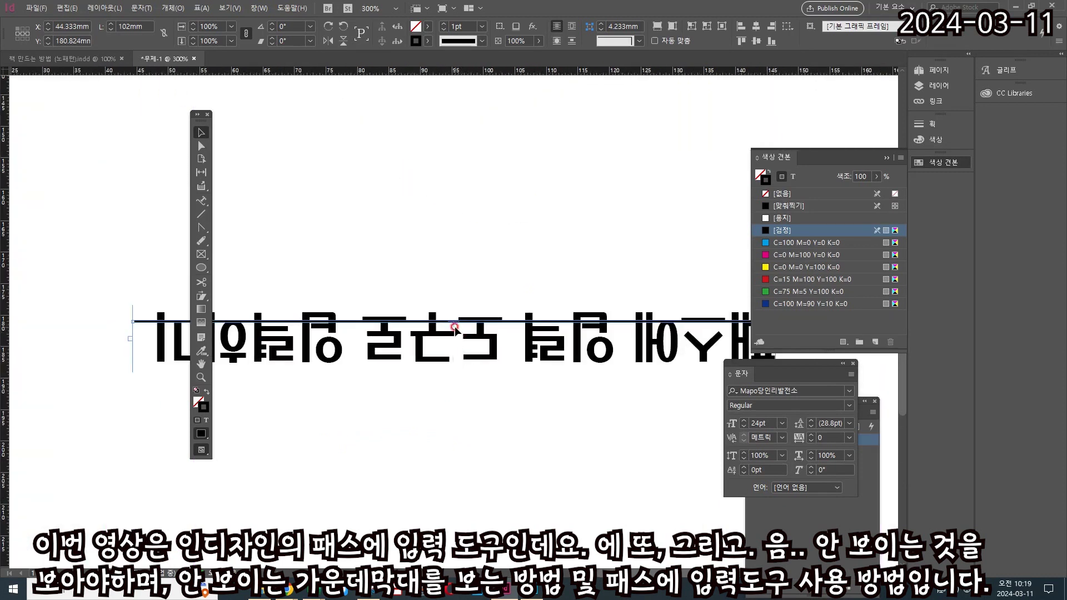
pyautogui.moveTo(455, 327)
pyautogui.mouseDown()
pyautogui.moveTo(453, 306)
pyautogui.moveTo(430, 314)
pyautogui.moveTo(462, 341)
pyautogui.moveTo(476, 304)
pyautogui.moveTo(438, 335)
pyautogui.moveTo(467, 282)
pyautogui.moveTo(464, 359)
pyautogui.moveTo(452, 309)
pyautogui.mouseUp()
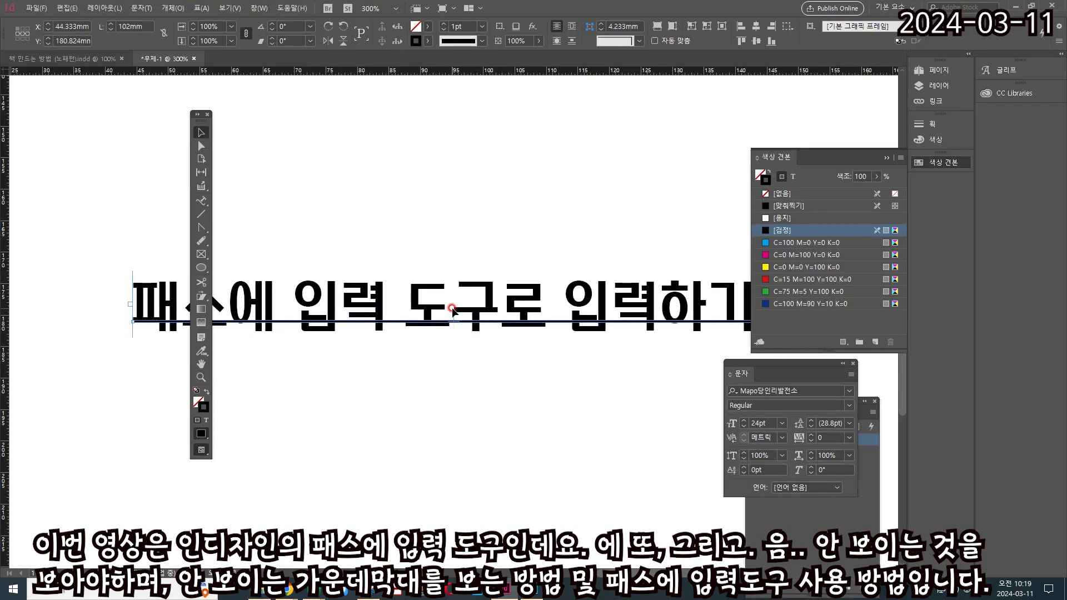
pyautogui.moveTo(453, 321); pyautogui.dragTo(459, 352)
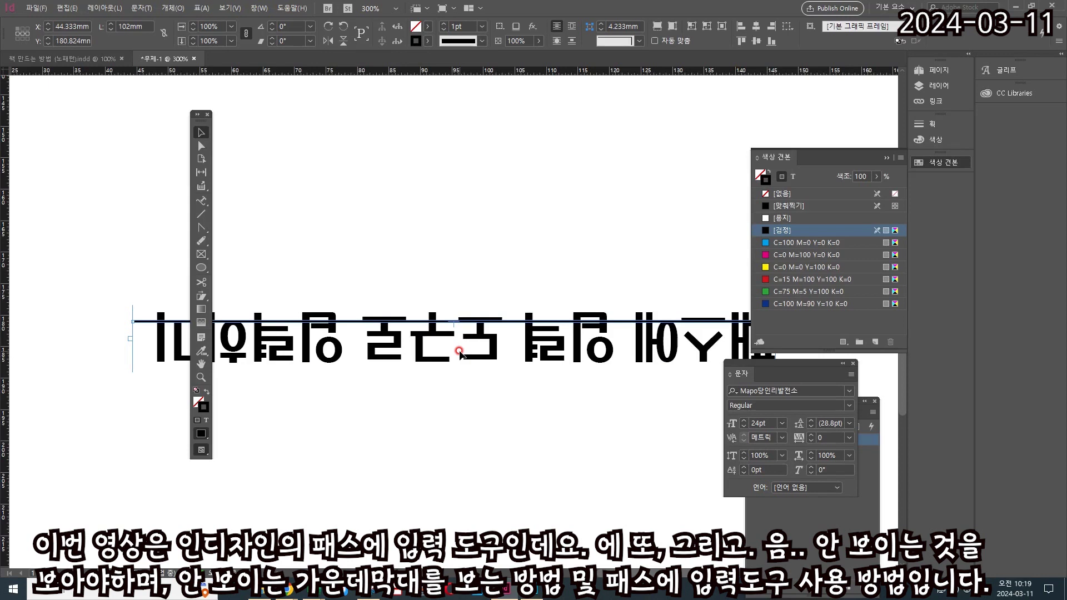
# Delete the old circular path text from the upper part of the page.
pyautogui.hotkey('ctrl', '0')
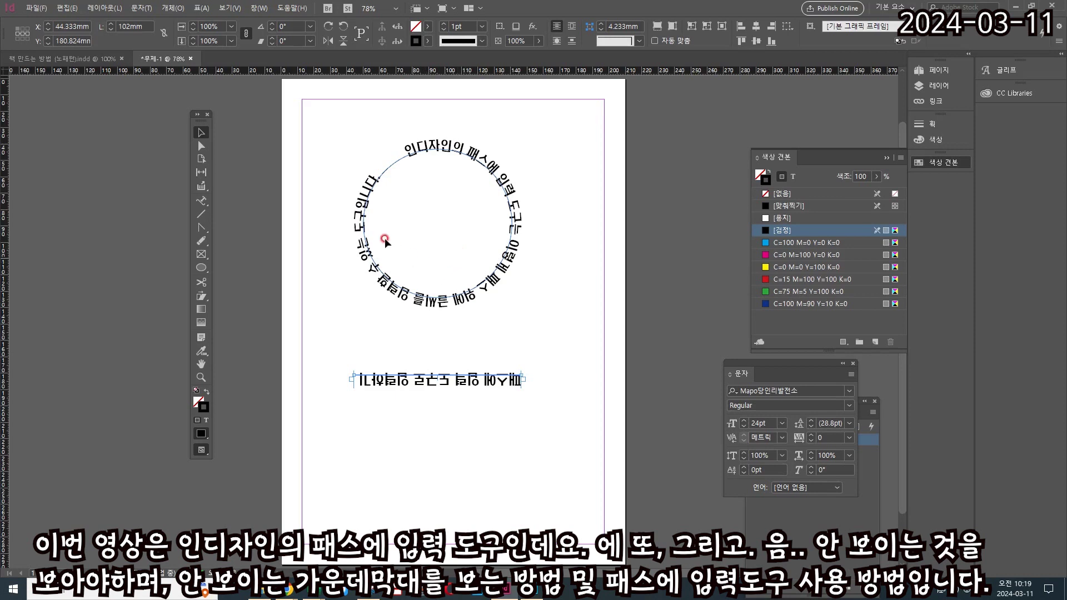
pyautogui.click(370, 192)
pyautogui.press('Delete')
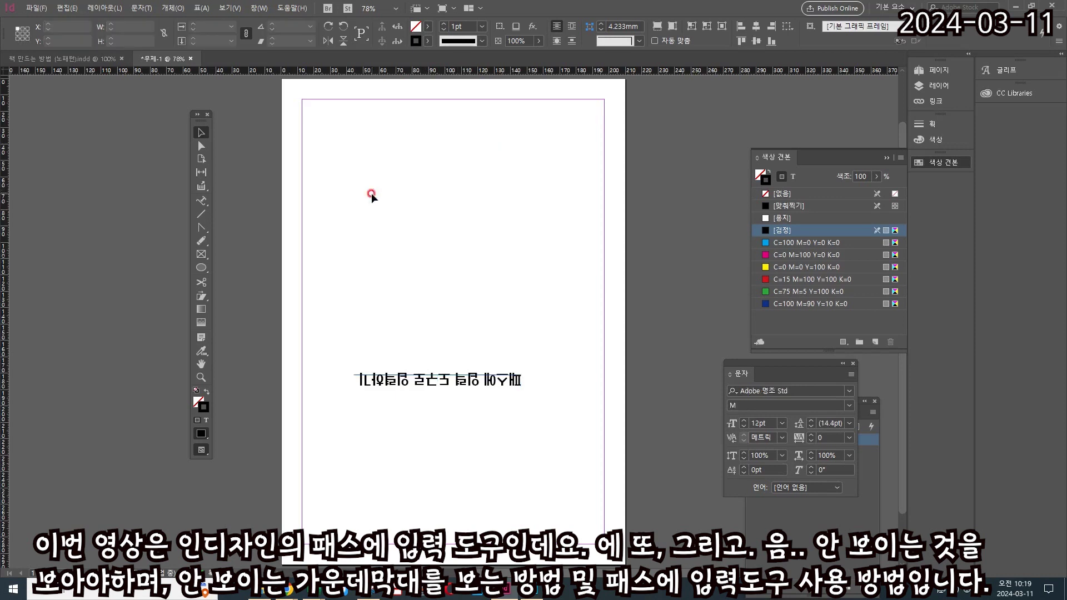
pyautogui.click(282, 225)
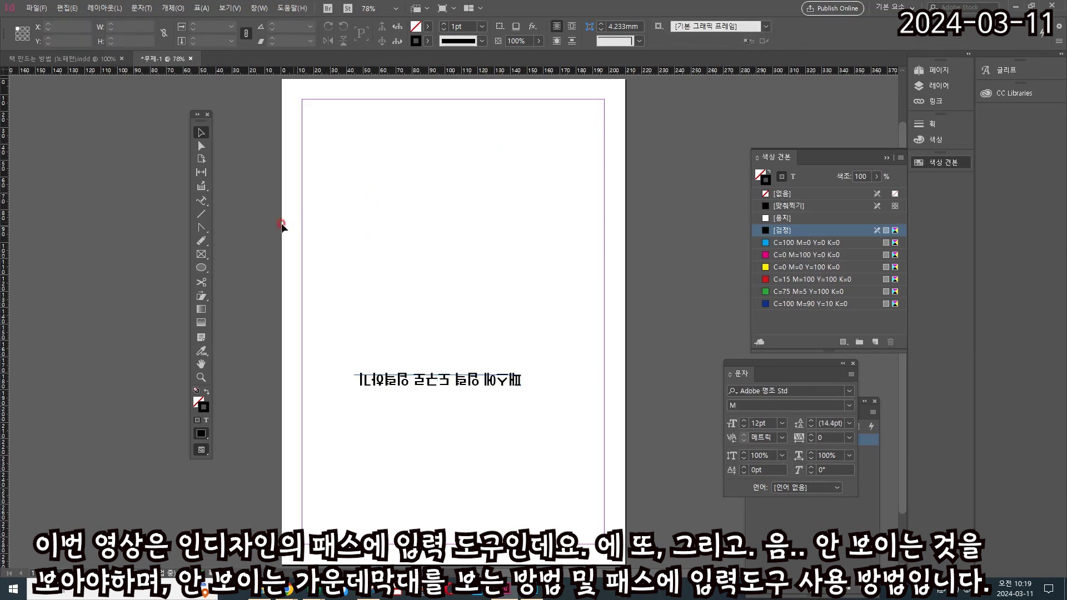
# Draw a circle about 91 mm in diameter above the straight path text with the Ellipse tool.
pyautogui.click(202, 268)
pyautogui.click(202, 267)
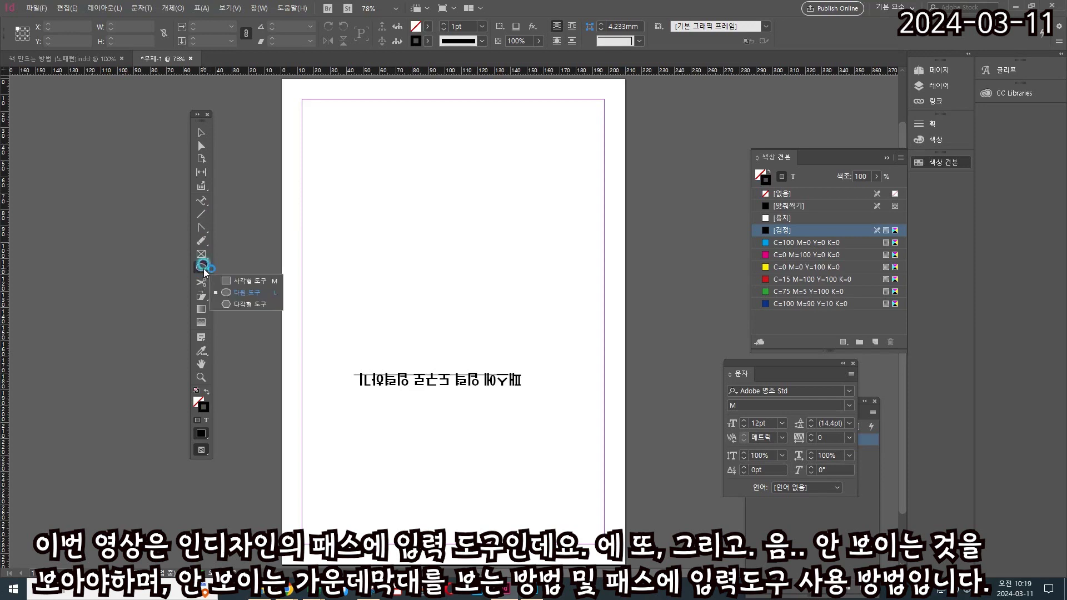
pyautogui.click(227, 292)
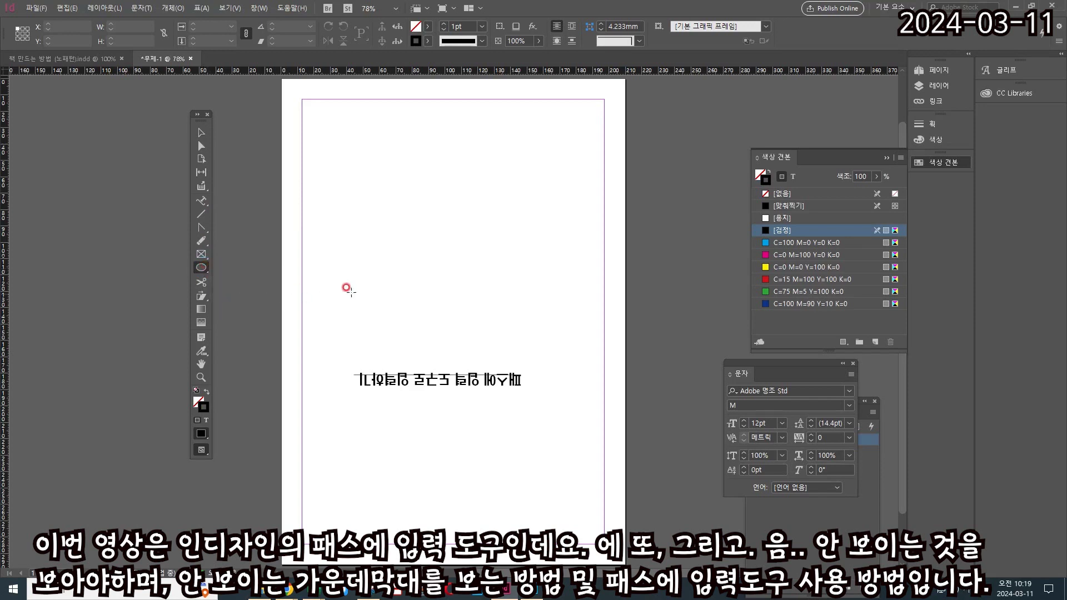
pyautogui.moveTo(407, 130); pyautogui.dragTo(441, 280)
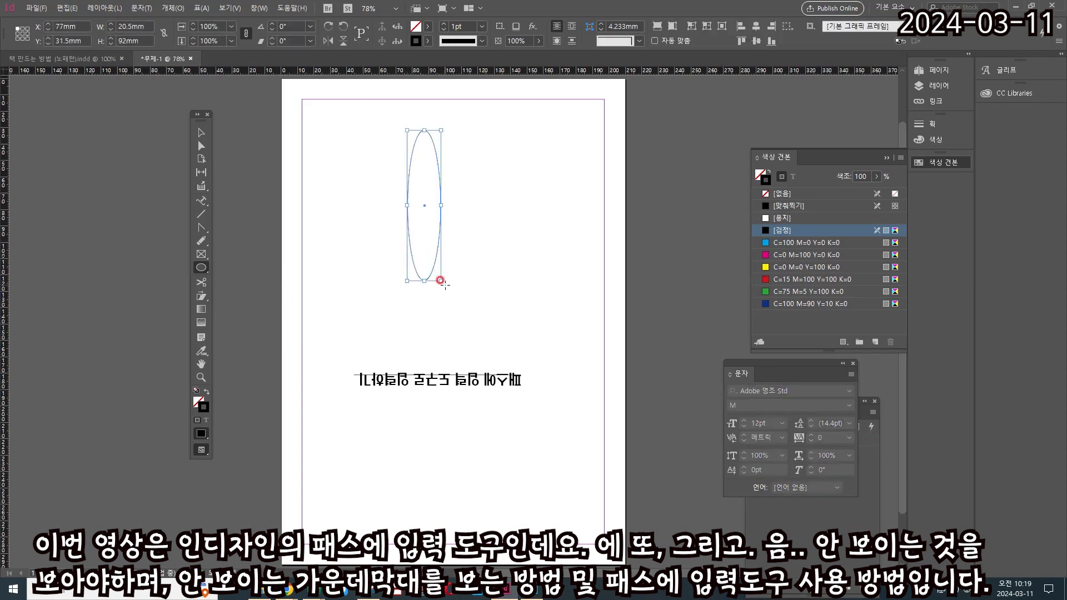
pyautogui.hotkey('ctrl', 'z')
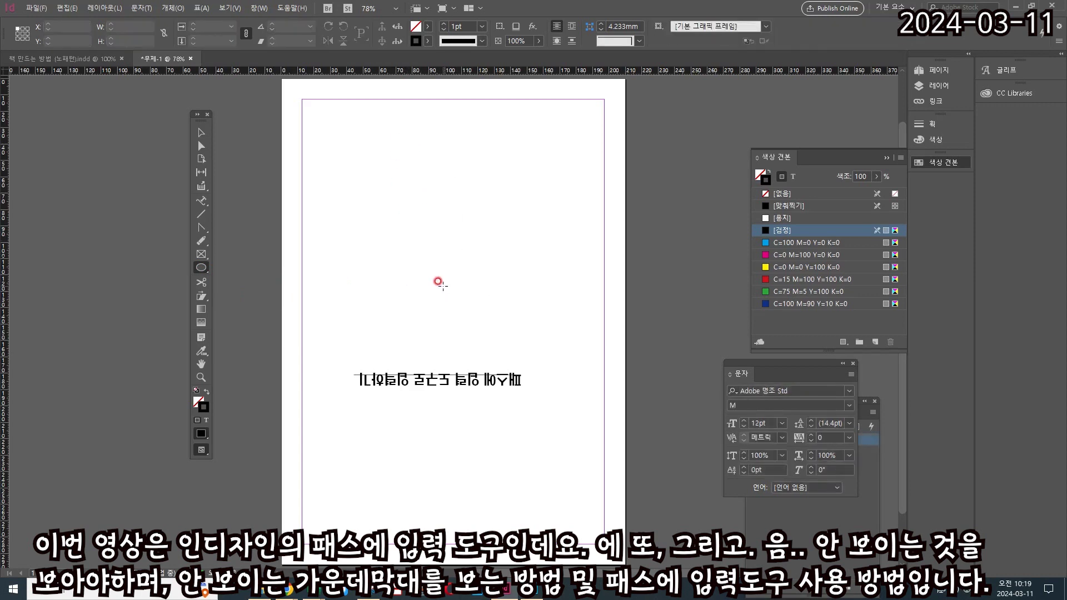
pyautogui.moveTo(445, 212); pyautogui.dragTo(519, 286)
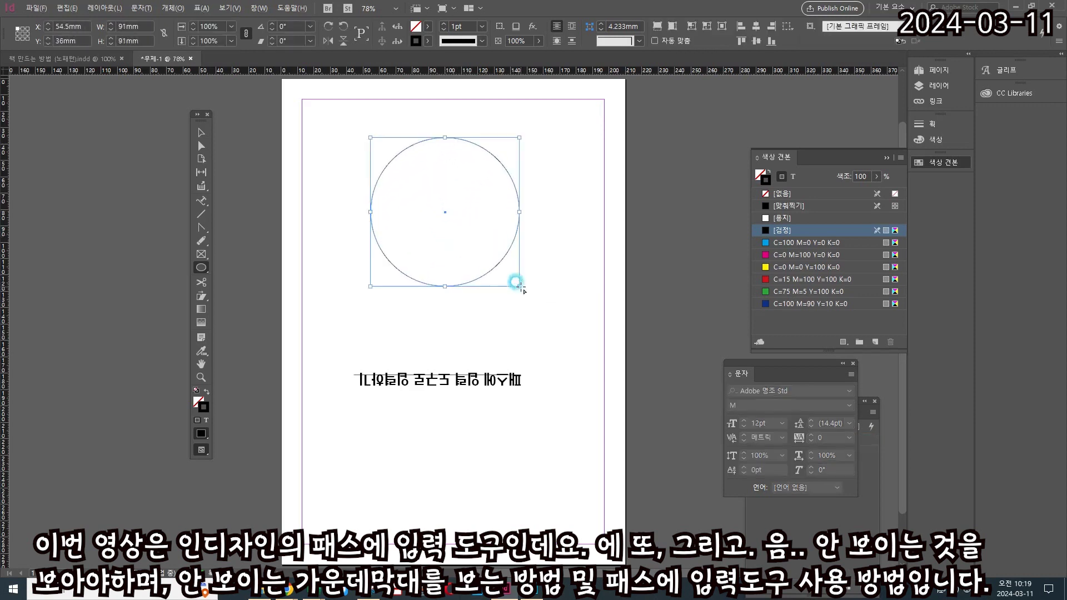
# Enter "이렇게 패스에 입력 도구로 입력하고 배열시키는 방법" along the circle as path text, starting at its upper-left arc.
pyautogui.moveTo(201, 201); pyautogui.dragTo(239, 219)
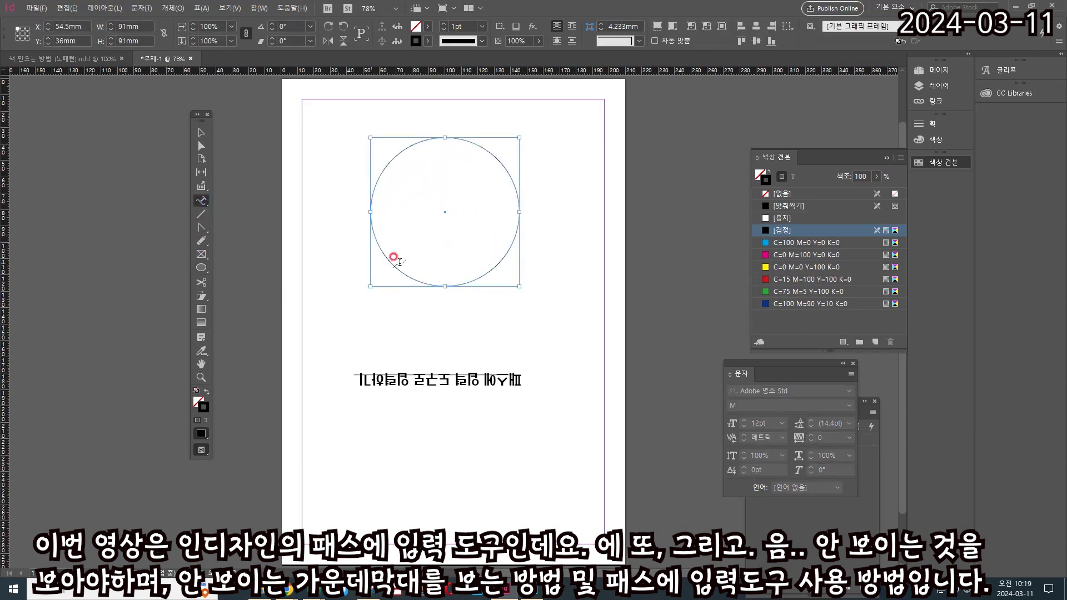
pyautogui.click(384, 155)
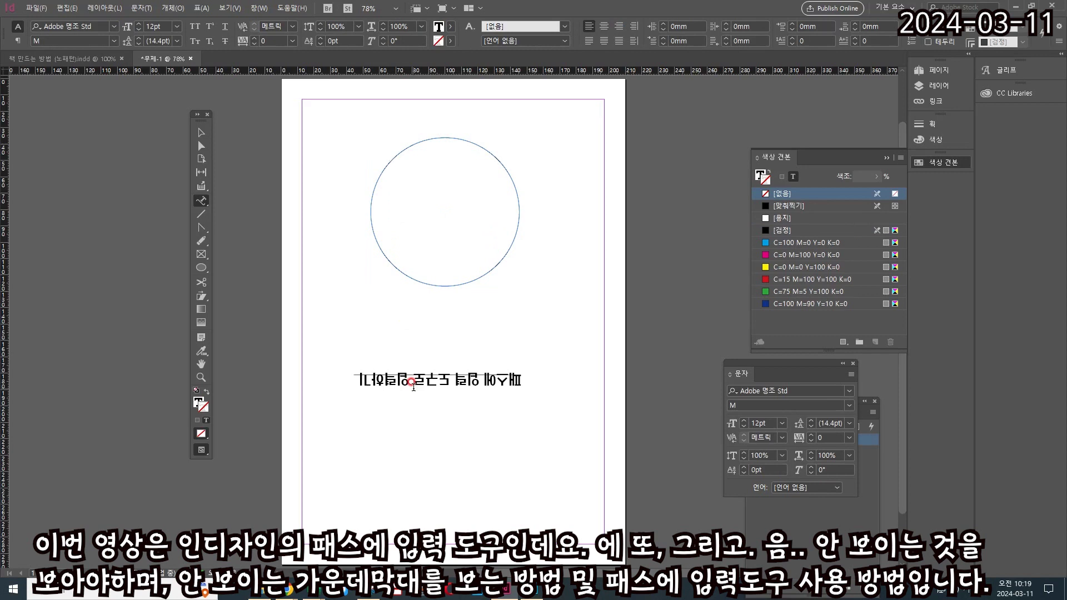
pyautogui.write('이렇게 패스에 입력 도')
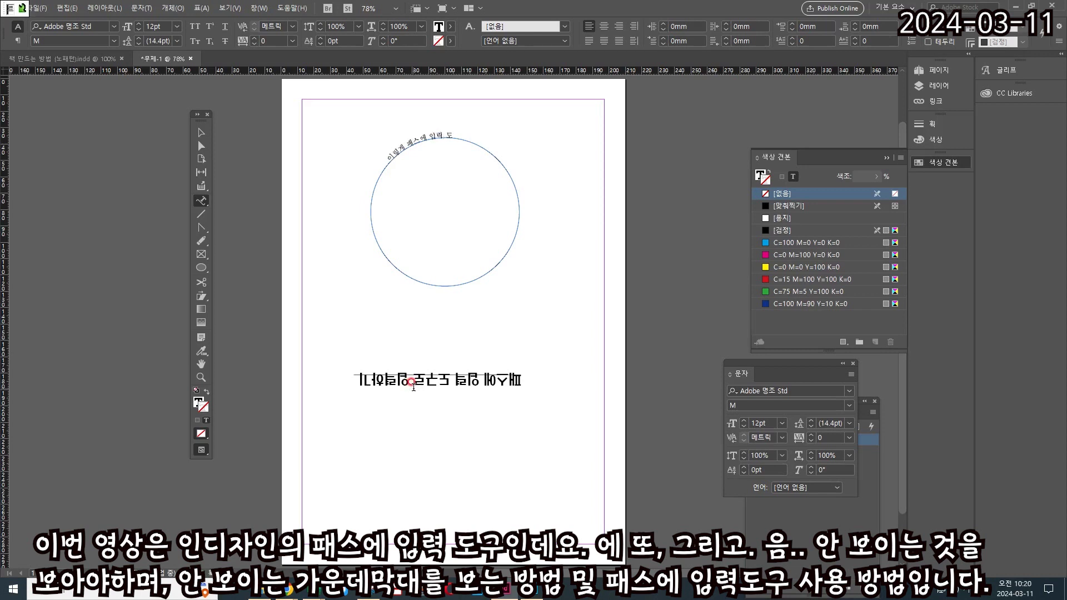
pyautogui.write('구로 입력하고 배열시키는 방')
pyautogui.click(201, 132)
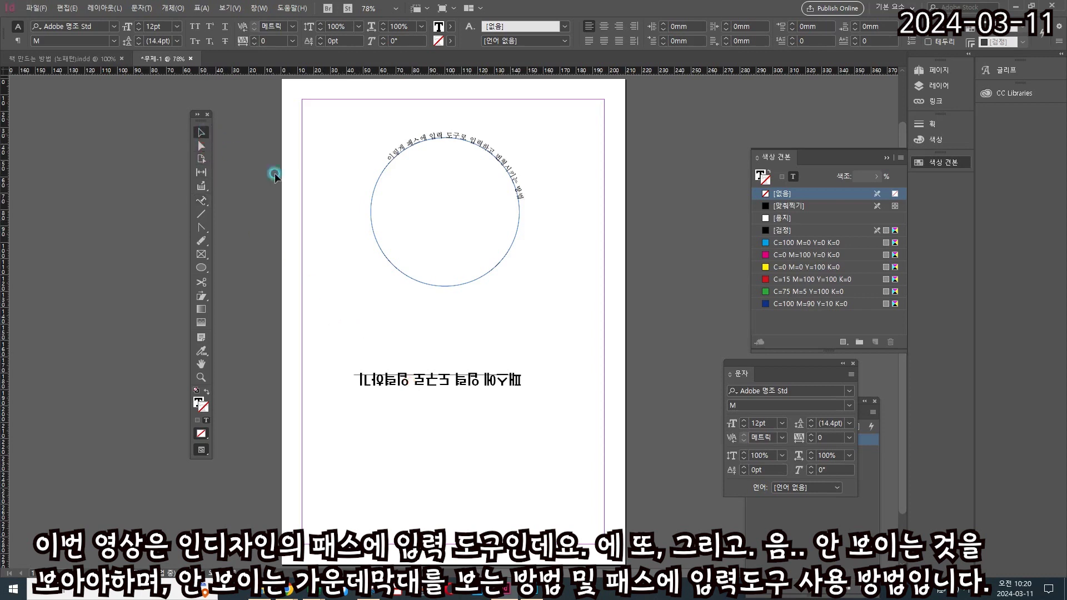
# Set the circle's path text to the Mapo당인리발전소 font at 30 pt.
pyautogui.click(847, 389)
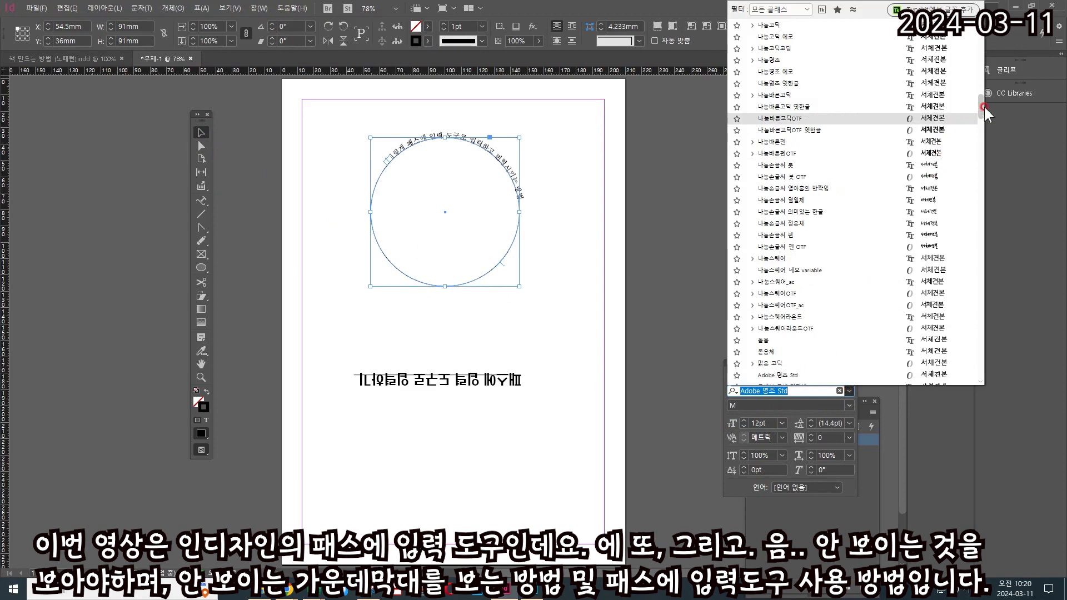
pyautogui.scroll(1, 982, 49)
pyautogui.scroll(10, 982, 49)
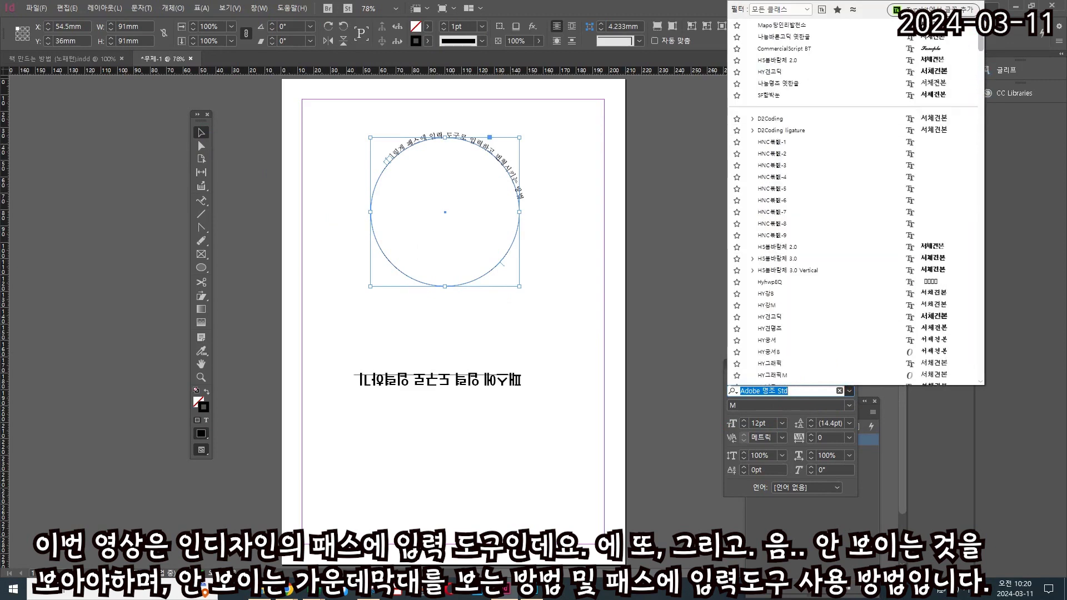
pyautogui.click(781, 25)
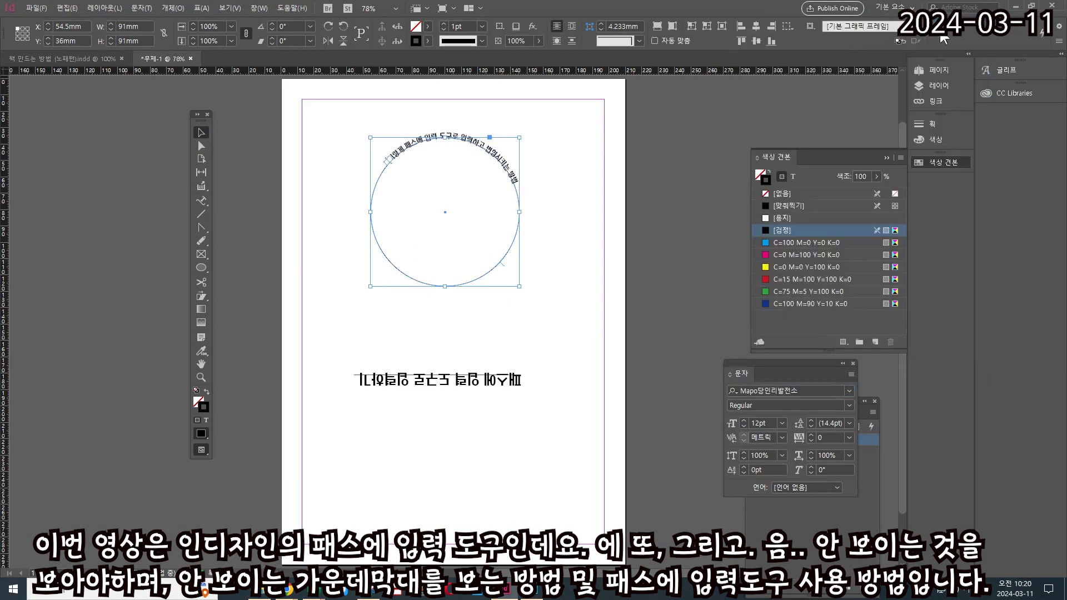
pyautogui.click(781, 423)
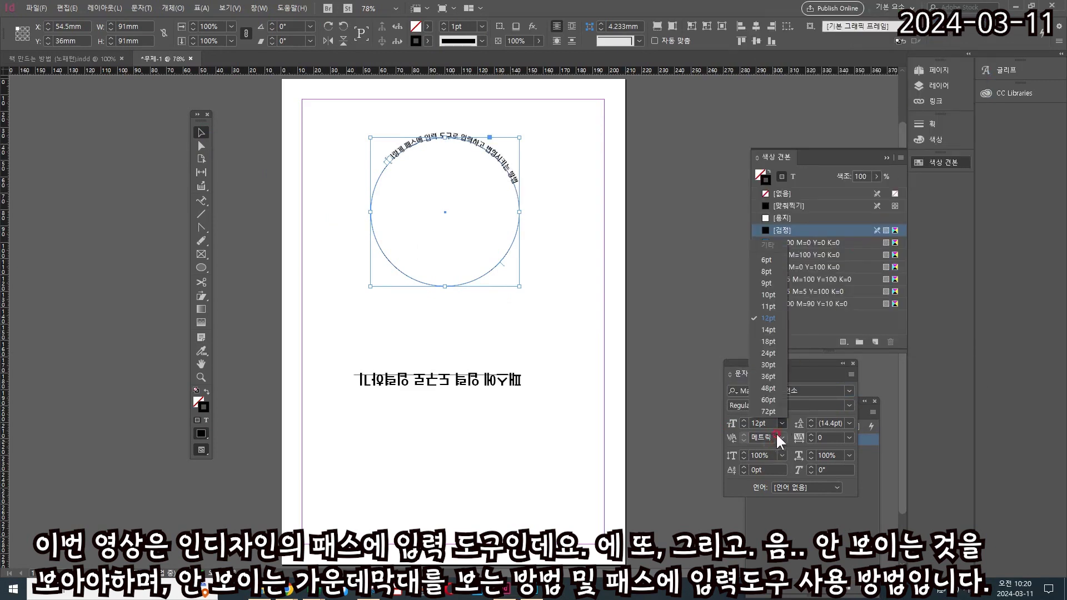
pyautogui.click(768, 354)
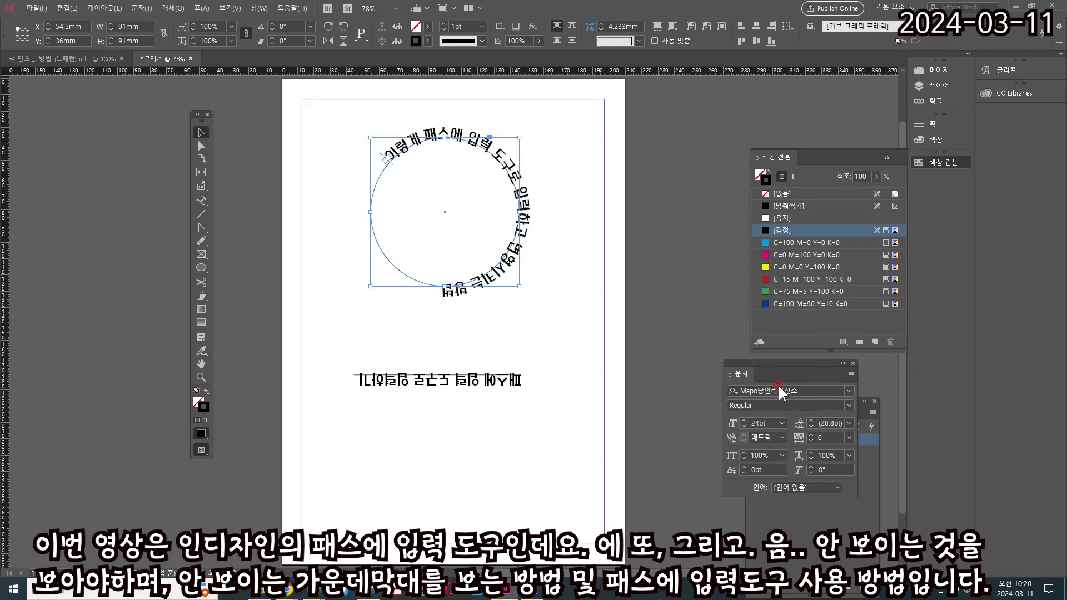
pyautogui.click(783, 423)
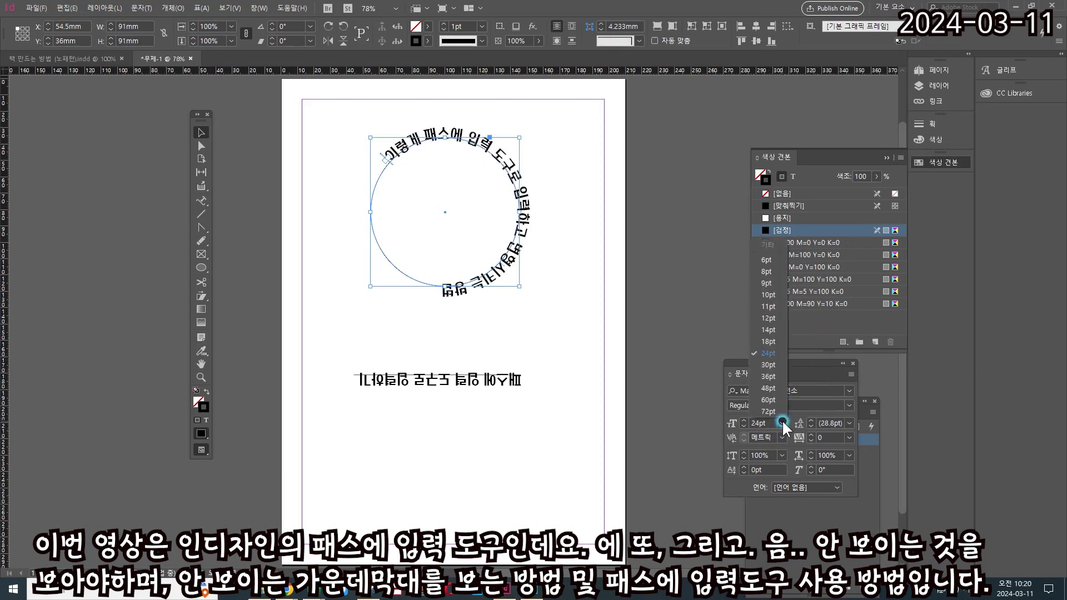
pyautogui.click(770, 365)
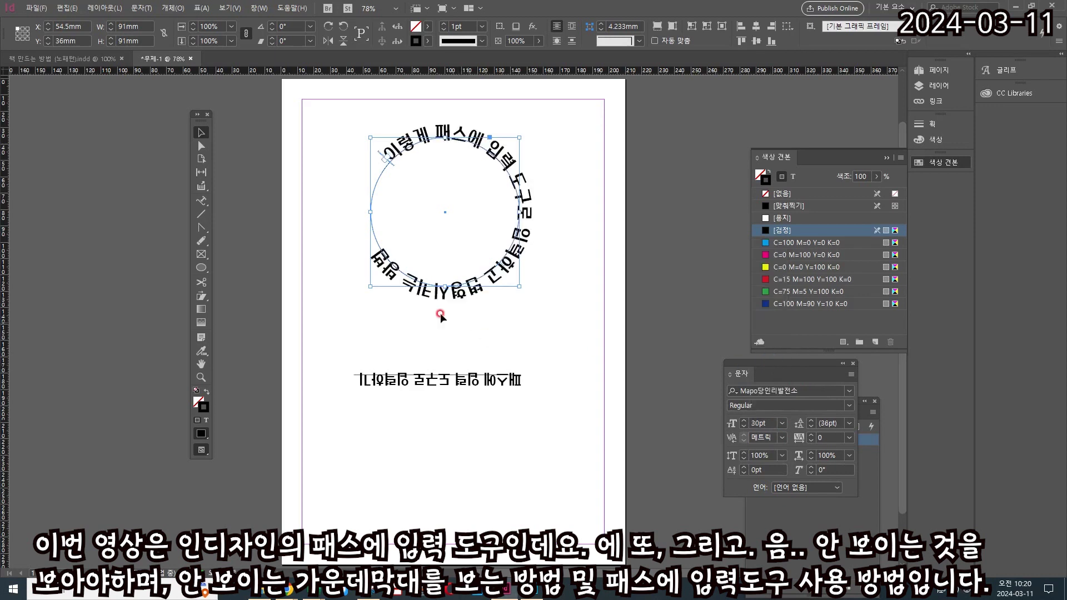
# Flip the circle's path text to the inside of the circle with its center bar and back to the outside.
pyautogui.click(438, 382)
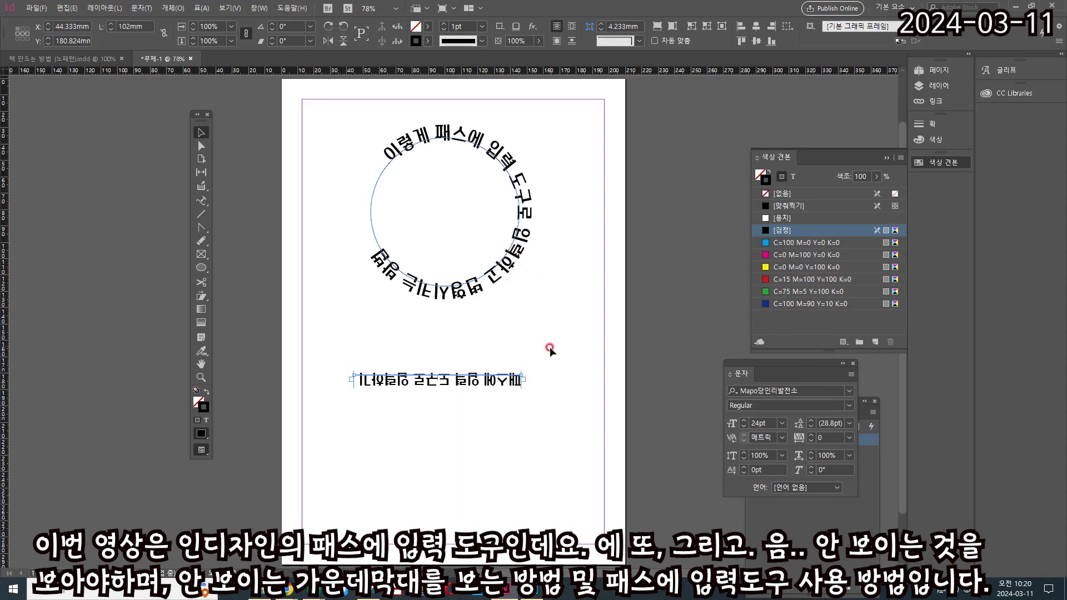
pyautogui.hotkey('ctrl', '=')
pyautogui.hotkey('ctrl', '=')
pyautogui.hotkey('ctrl', '=')
pyautogui.hotkey('ctrl', '=')
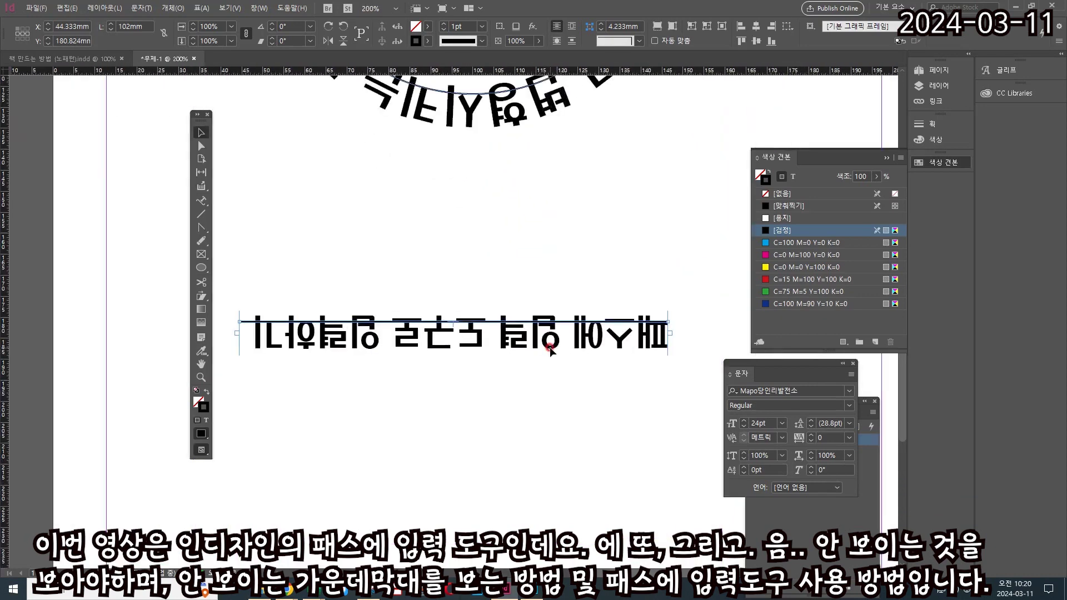
pyautogui.click(201, 364)
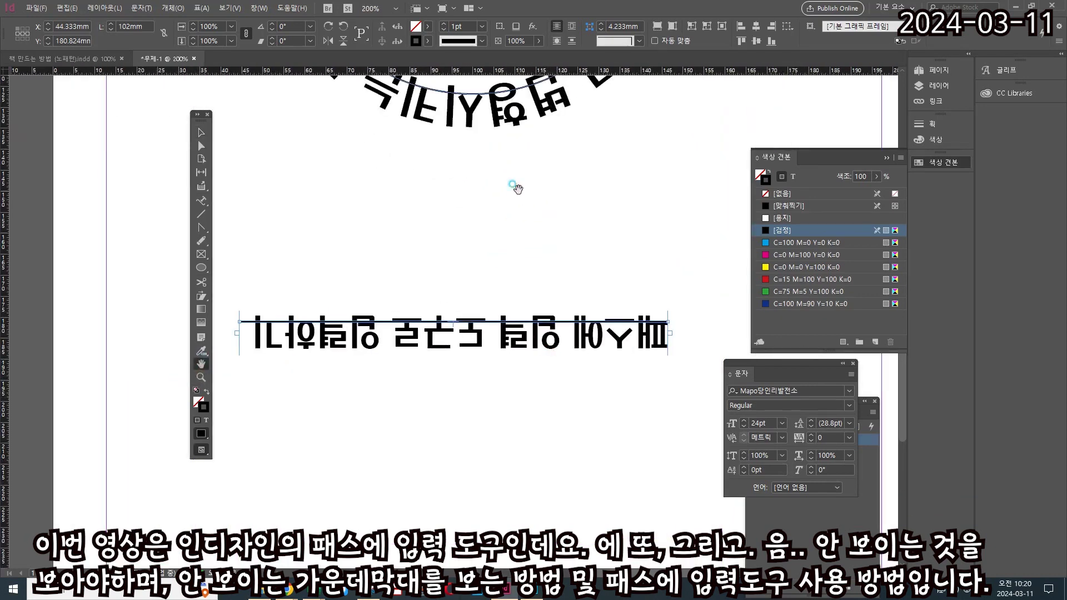
pyautogui.moveTo(507, 184); pyautogui.dragTo(452, 476)
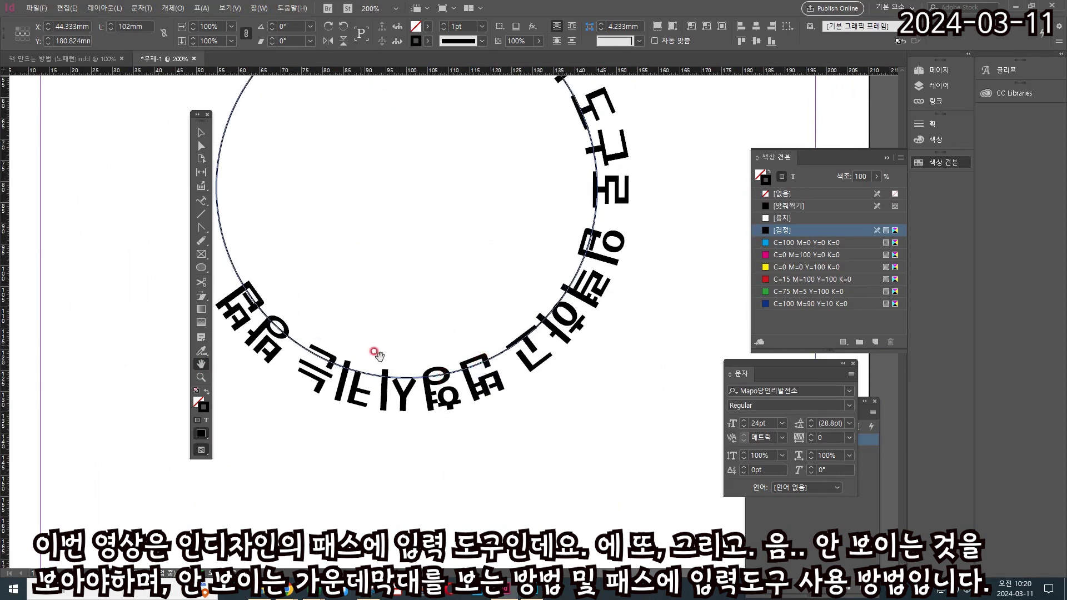
pyautogui.moveTo(495, 282); pyautogui.dragTo(537, 323)
pyautogui.click(201, 132)
pyautogui.click(332, 139)
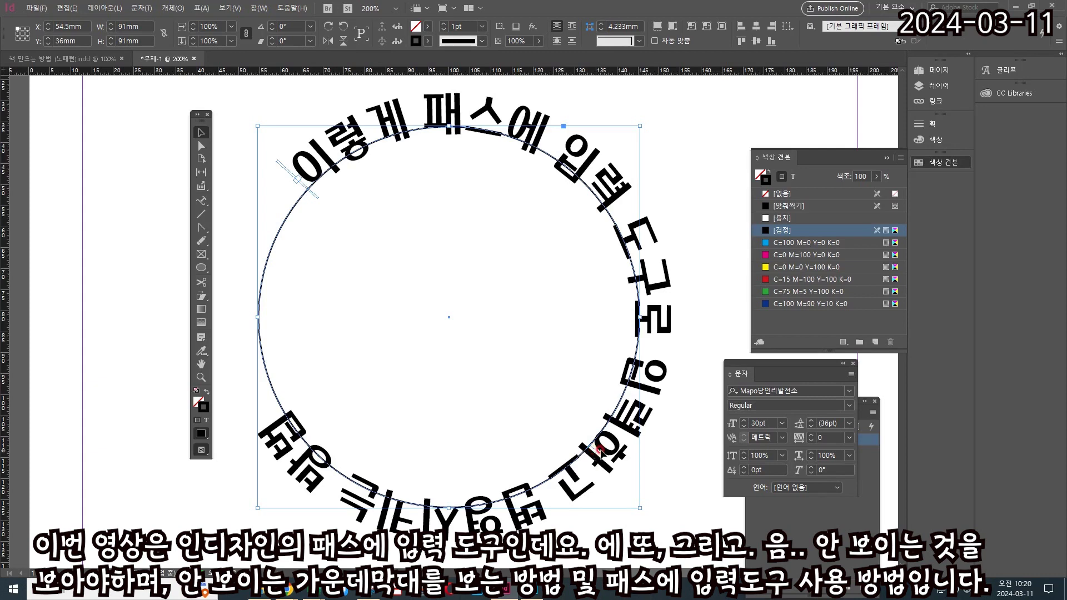
pyautogui.moveTo(596, 453)
pyautogui.mouseDown()
pyautogui.moveTo(585, 442)
pyautogui.moveTo(588, 458)
pyautogui.mouseUp()
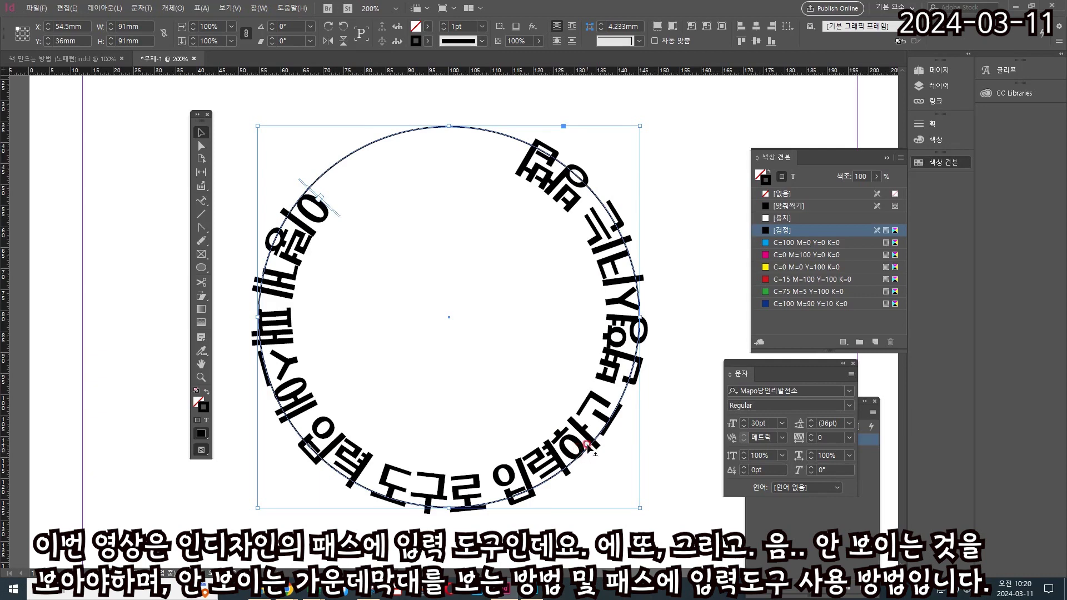
pyautogui.moveTo(594, 455); pyautogui.dragTo(596, 457)
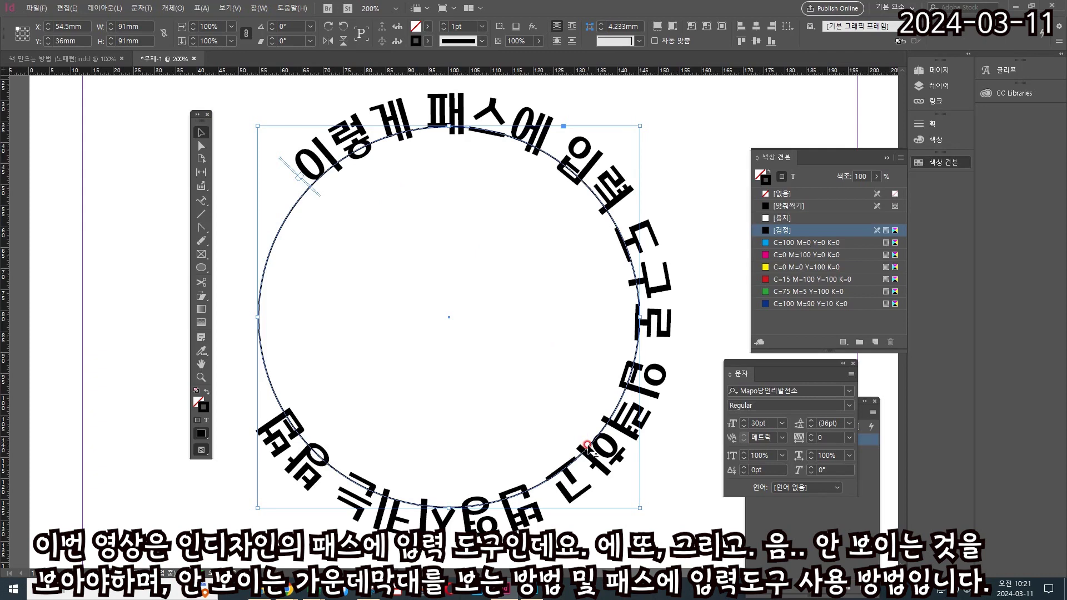
# Slide the start of the circle's path text clockwise along the arc toward the top of the circle.
pyautogui.hotkey('ctrl', '-')
pyautogui.hotkey('ctrl', '-')
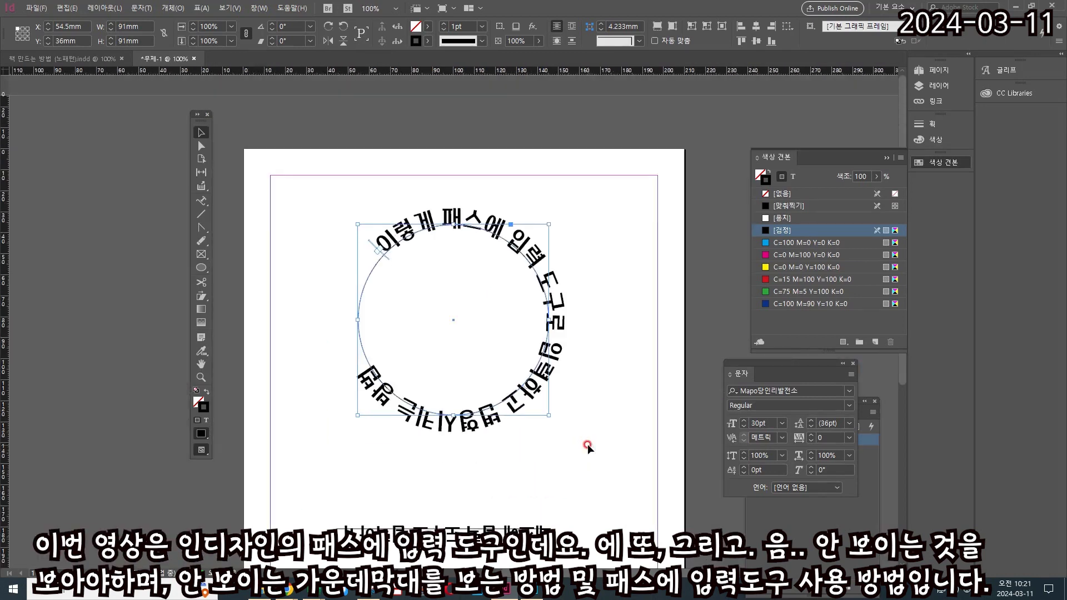
pyautogui.hotkey('ctrl', '-')
pyautogui.hotkey('ctrl', '-')
pyautogui.hotkey('ctrl', '-')
pyautogui.hotkey('ctrl', '-')
pyautogui.hotkey('ctrl', '-')
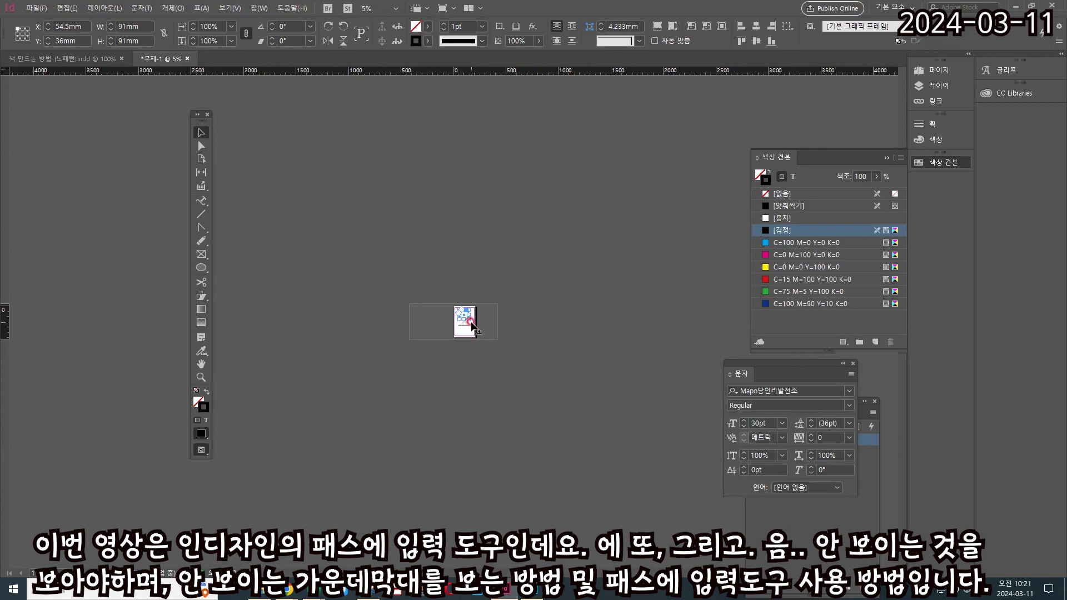
pyautogui.hotkey('ctrl', '0')
pyautogui.moveTo(425, 199); pyautogui.dragTo(455, 298)
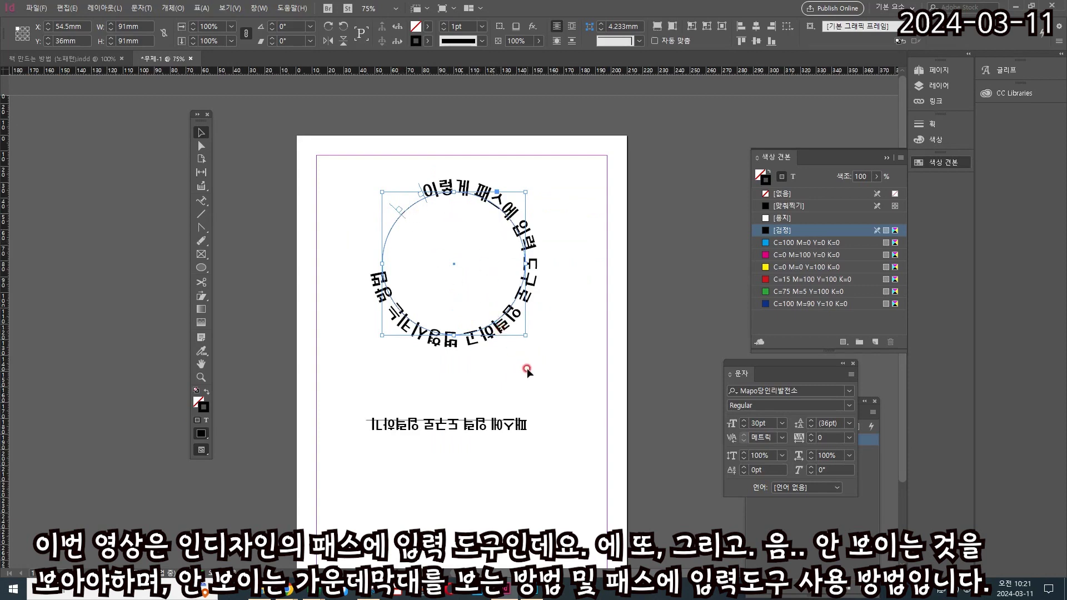
# Examine how visible the circular path text's center bar is at enlarged and reduced zoom levels.
pyautogui.hotkey('ctrl', '=')
pyautogui.hotkey('ctrl', '=')
pyautogui.hotkey('ctrl', '=')
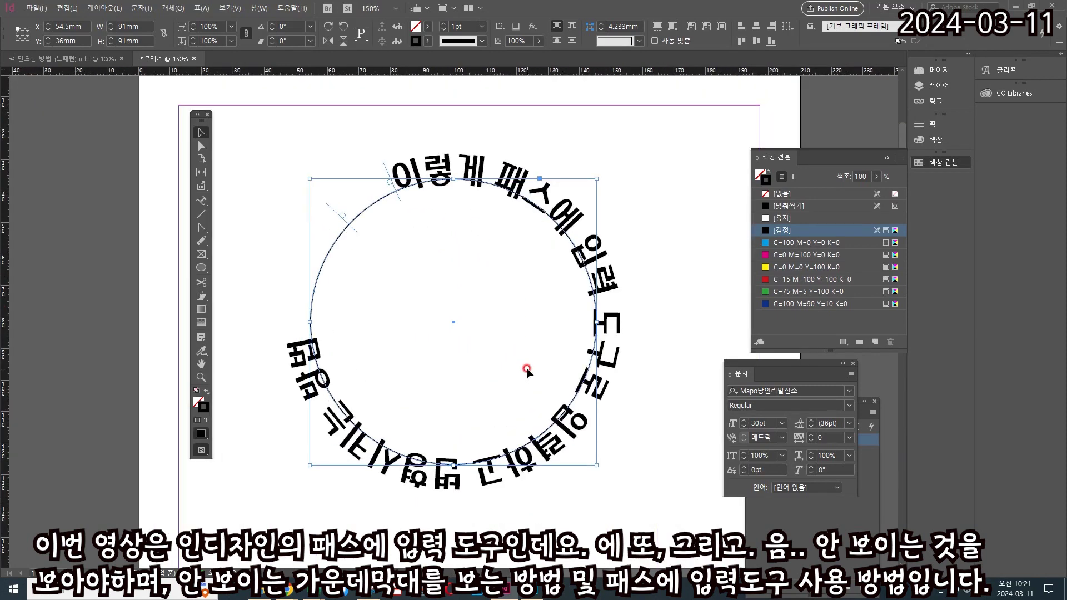
pyautogui.hotkey('ctrl', '-')
pyautogui.hotkey('ctrl', '-')
pyautogui.hotkey('ctrl', '-')
pyautogui.hotkey('ctrl', '-')
pyautogui.hotkey('ctrl', '-')
pyautogui.hotkey('ctrl', '-')
pyautogui.hotkey('ctrl', '-')
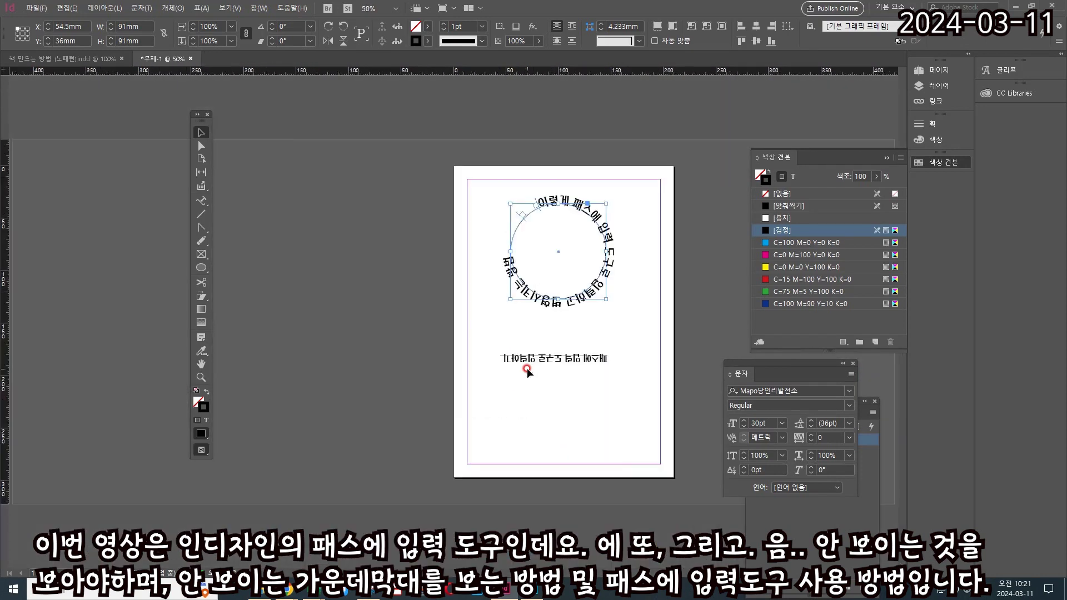
pyautogui.hotkey('ctrl', '-')
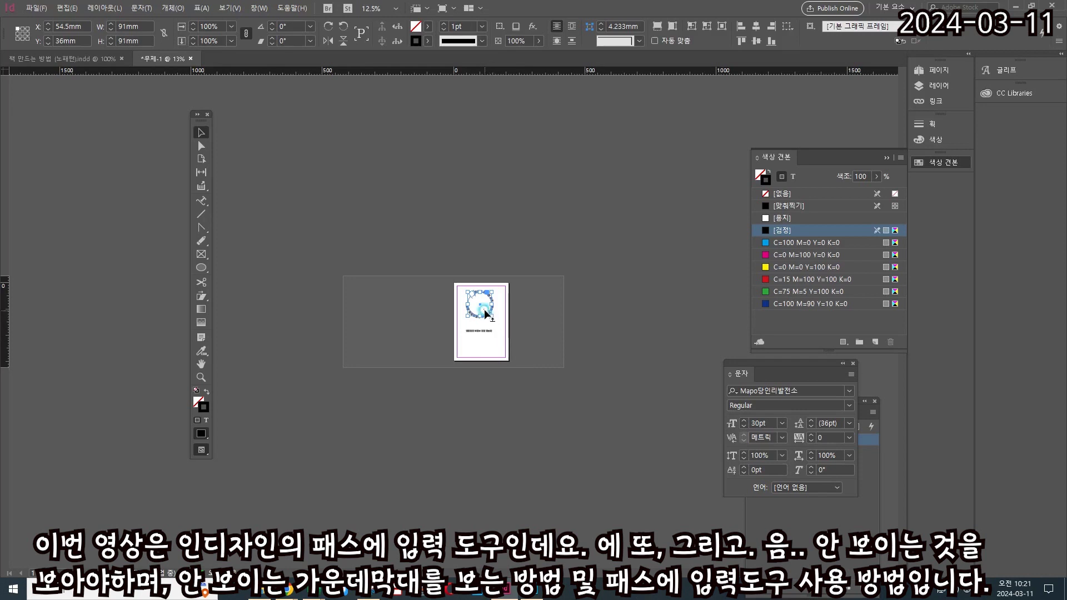
# Try flipping the circular path text inward by its center bar at higher magnification and return it to the outside.
pyautogui.scroll(6, 489, 338)
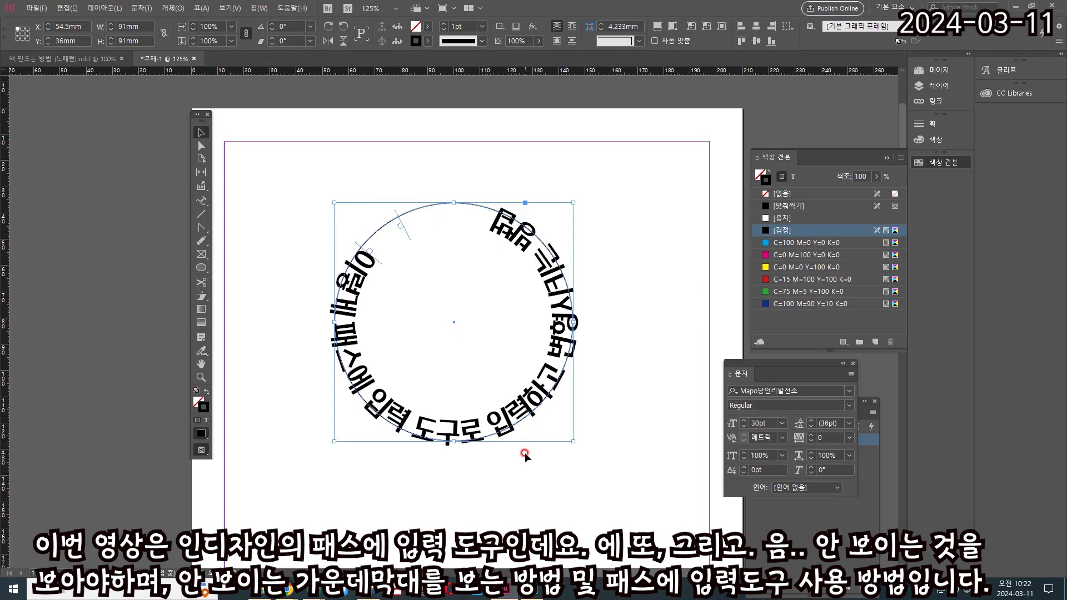
pyautogui.scroll(3, 525, 452)
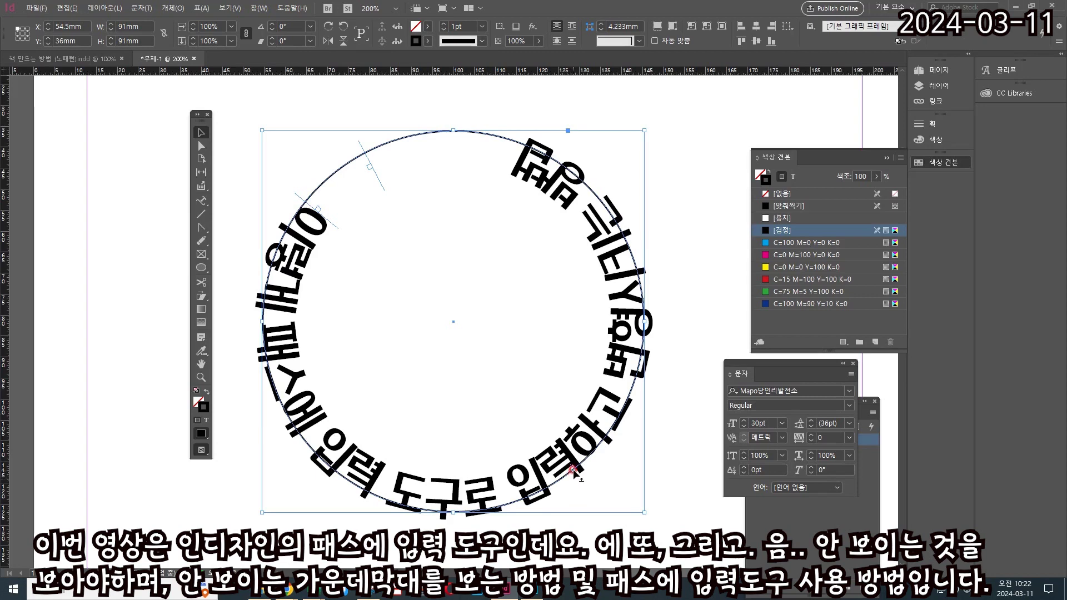
pyautogui.moveTo(574, 473); pyautogui.dragTo(588, 492)
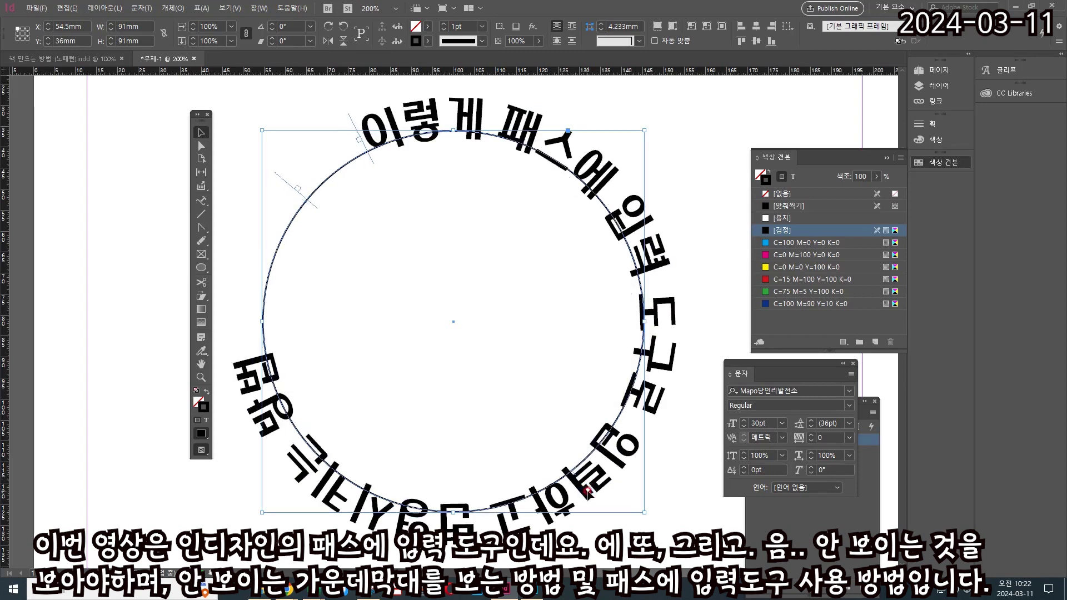
# Flip the straight path text "패스에 입력 도구로 입력하기" back above its line with the center bar.
pyautogui.hotkey('ctrl', '0')
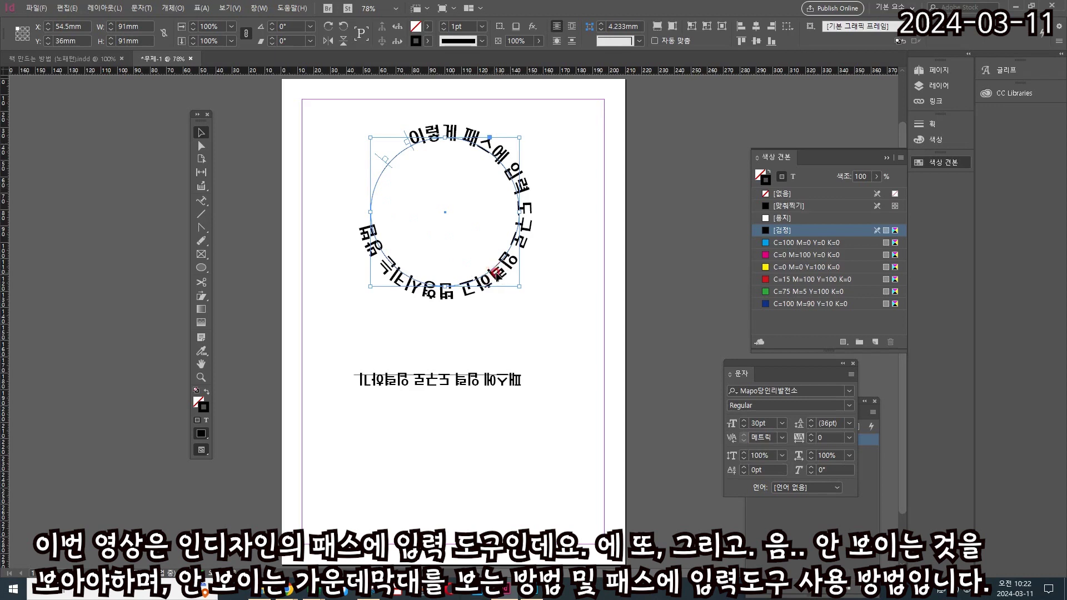
pyautogui.click(444, 381)
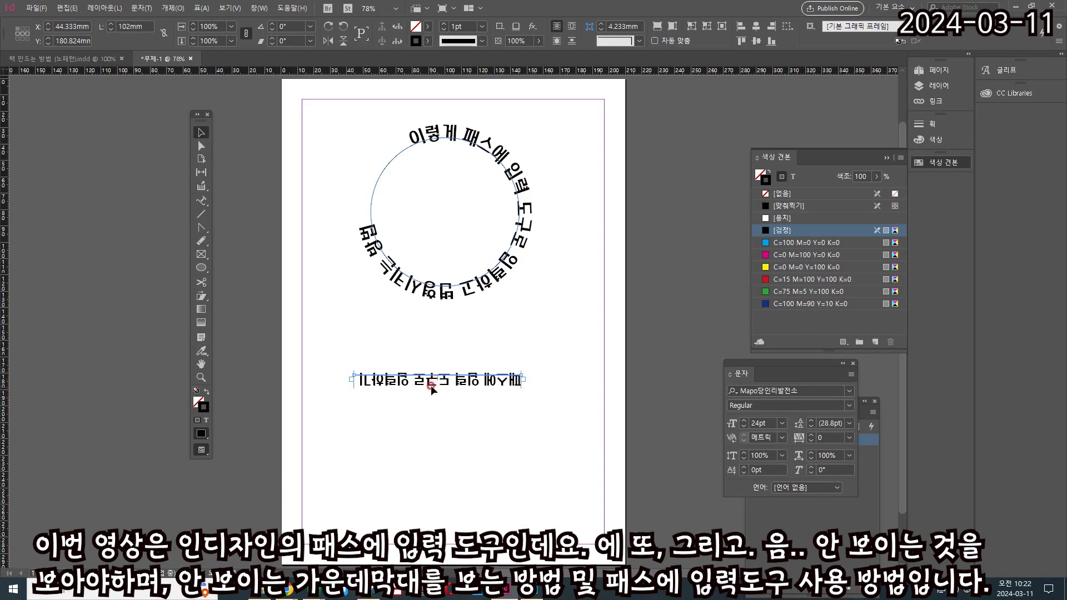
pyautogui.moveTo(431, 386)
pyautogui.mouseDown()
pyautogui.moveTo(433, 367)
pyautogui.moveTo(436, 383)
pyautogui.mouseUp()
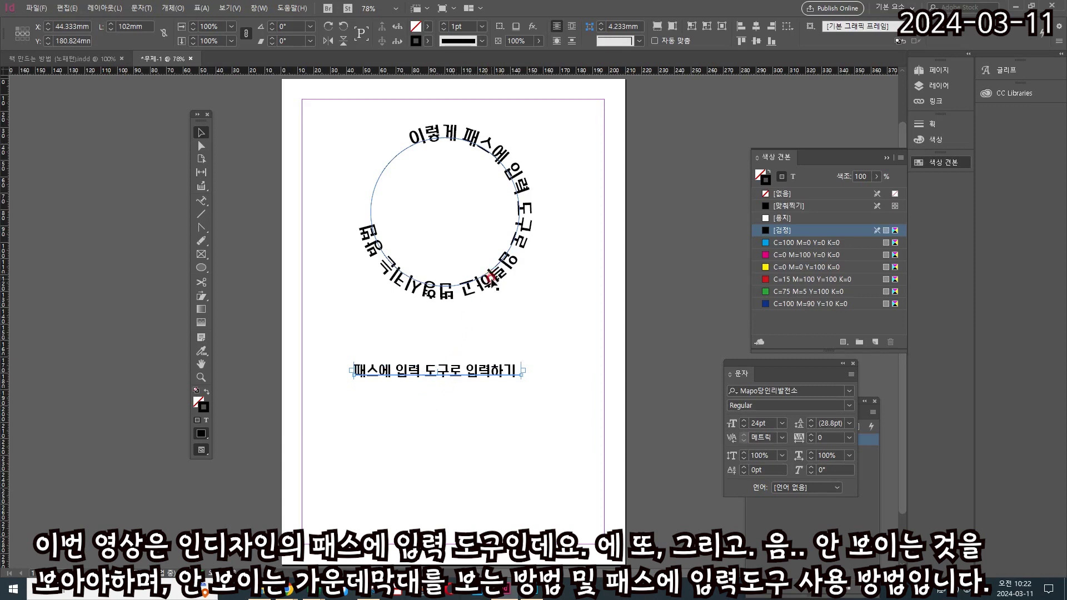
# Inspect the selected circular path text's center bar from a far zoomed-out view up to 200% magnification.
pyautogui.click(482, 278)
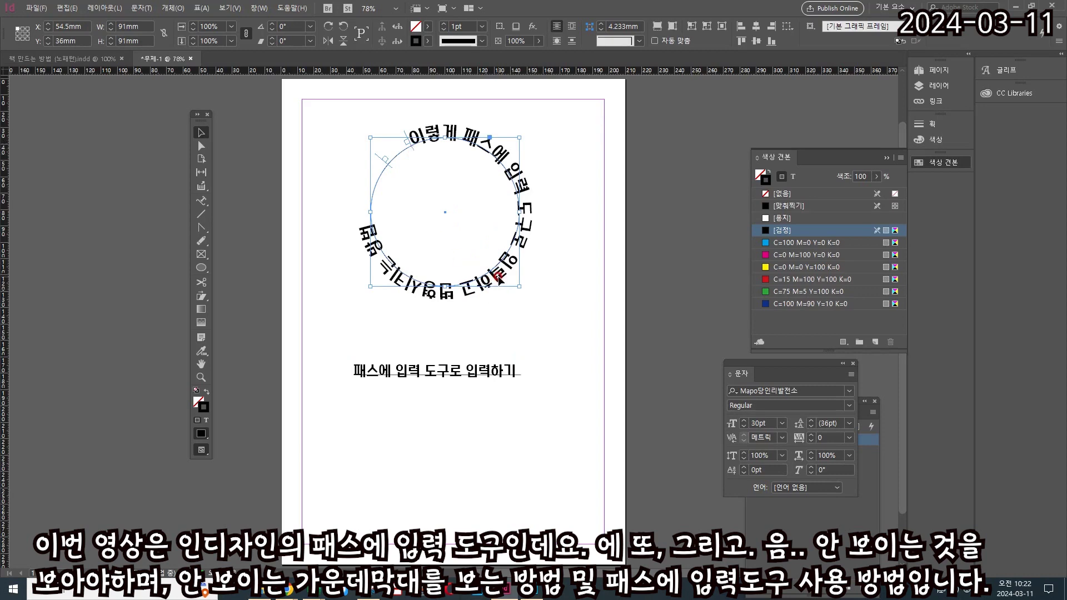
pyautogui.hotkey('ctrl', 'alt', 'shift', '0')
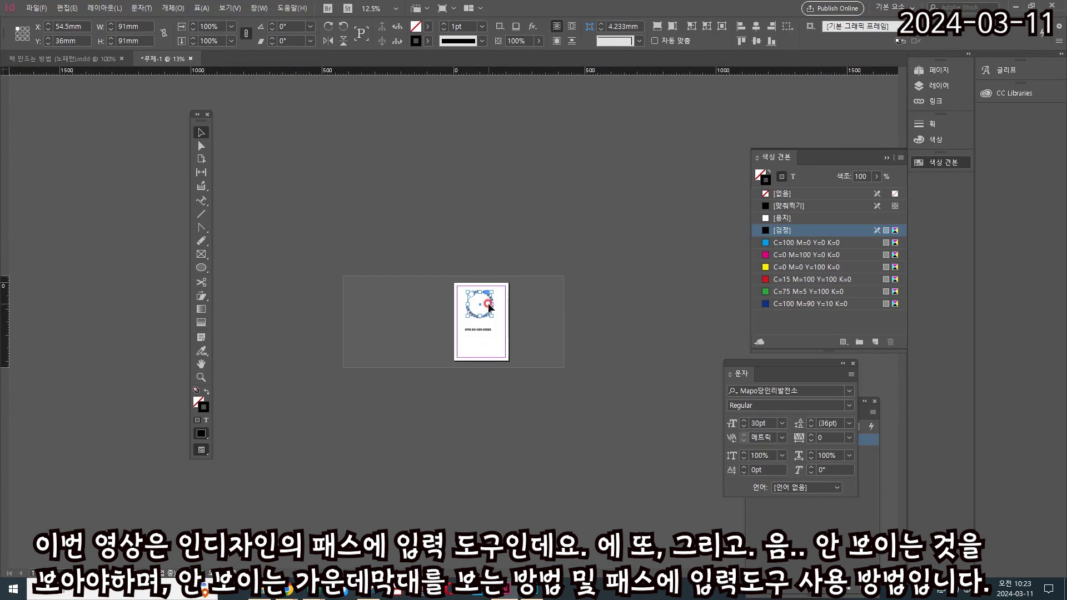
pyautogui.hotkey('ctrl', '=')
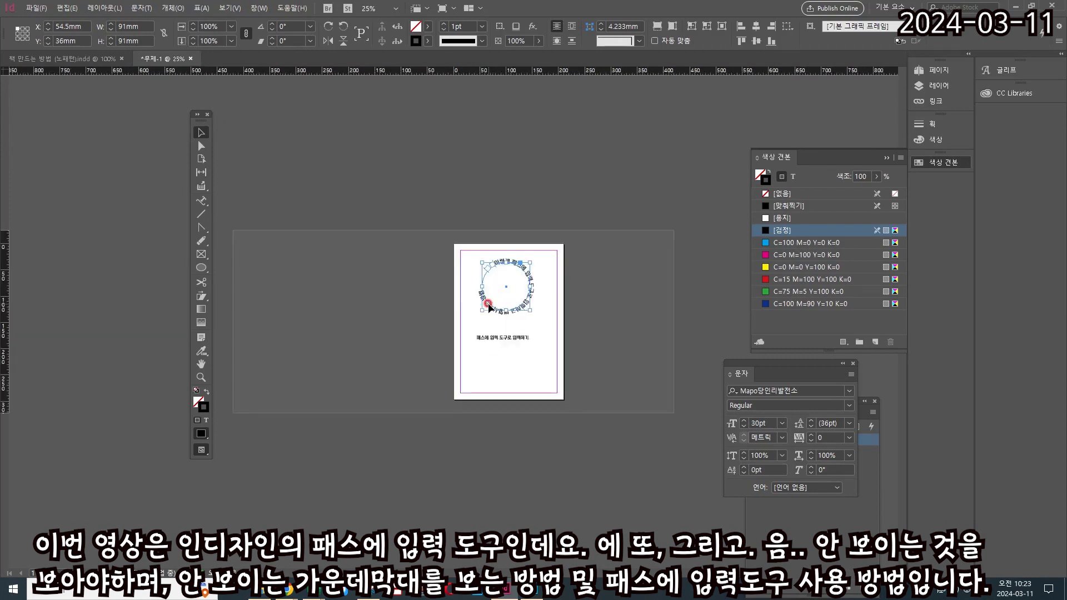
pyautogui.hotkey('ctrl', '=')
pyautogui.hotkey('ctrl', '=')
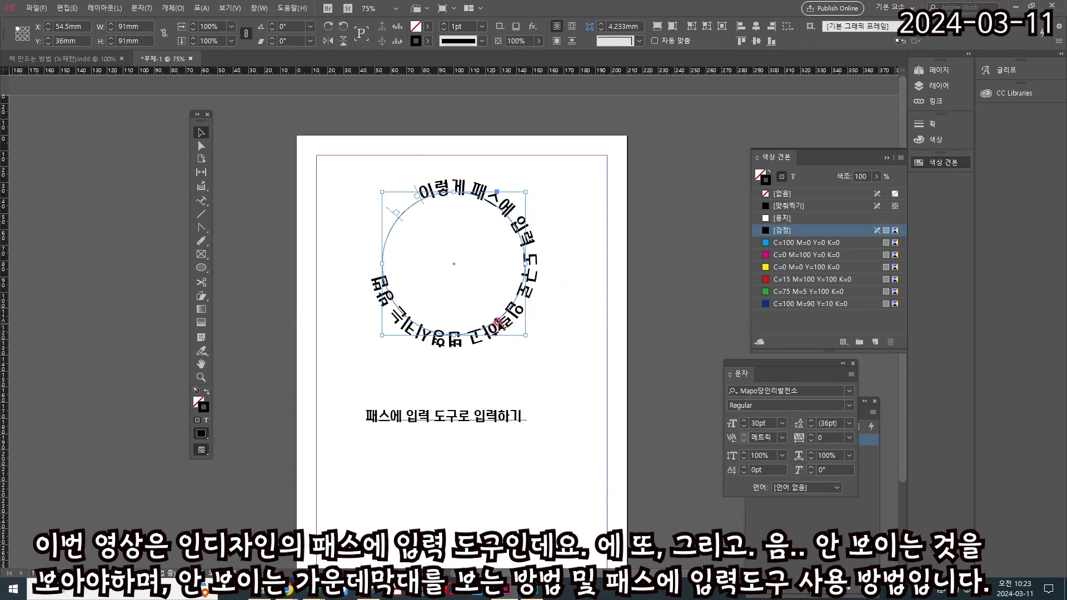
pyautogui.hotkey('ctrl', '=')
pyautogui.hotkey('ctrl', '=')
pyautogui.hotkey('ctrl', '=')
pyautogui.hotkey('ctrl', '=')
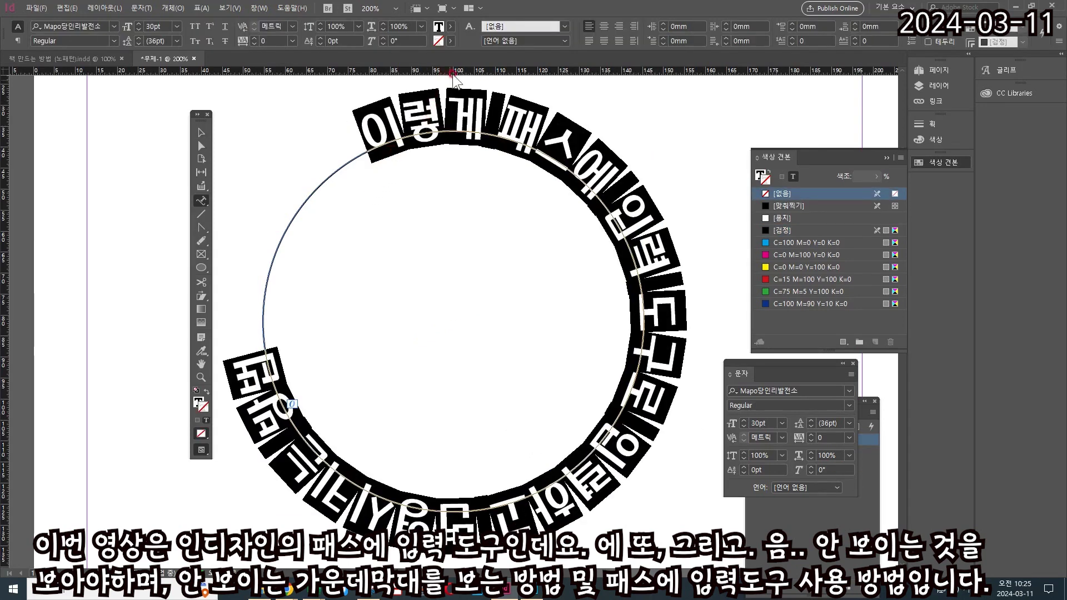
# Set both the stroke and the fill of the circular path text to yellow (C=0 M=0 Y=100 K=0).
pyautogui.click(449, 38)
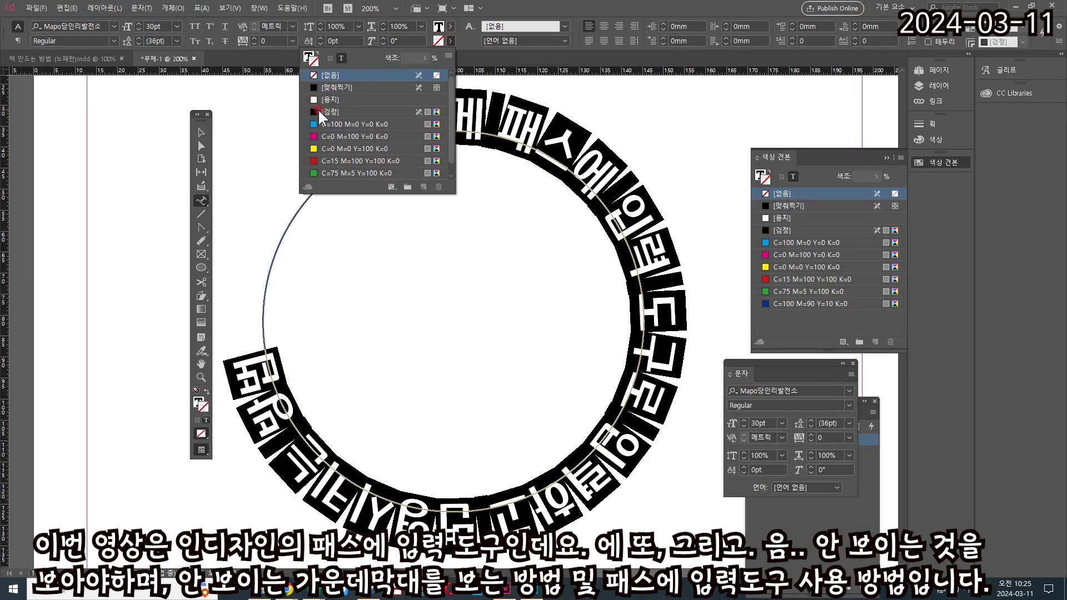
pyautogui.click(316, 147)
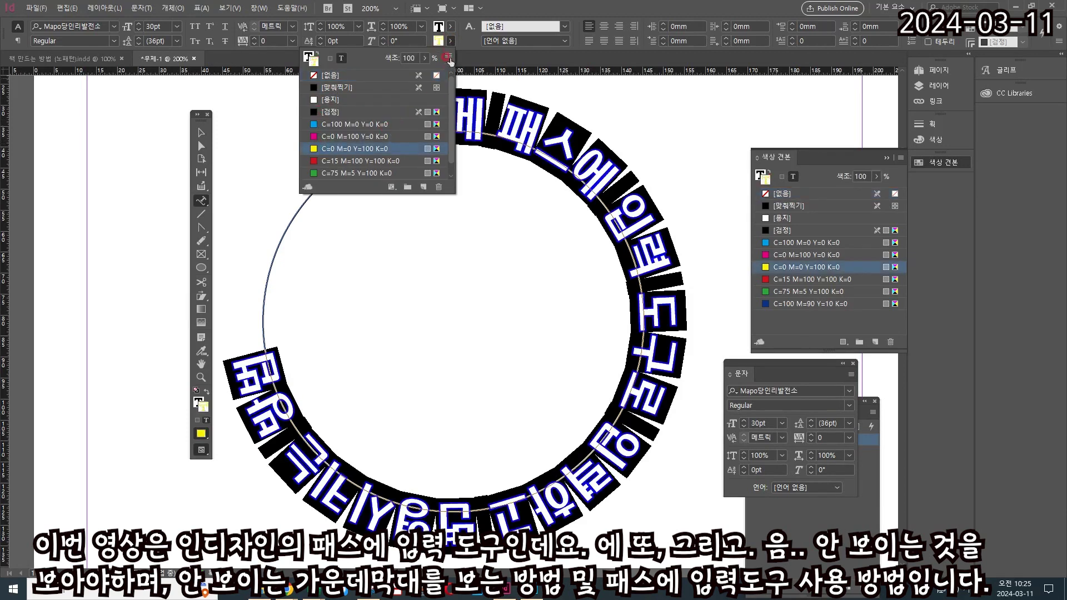
pyautogui.click(450, 27)
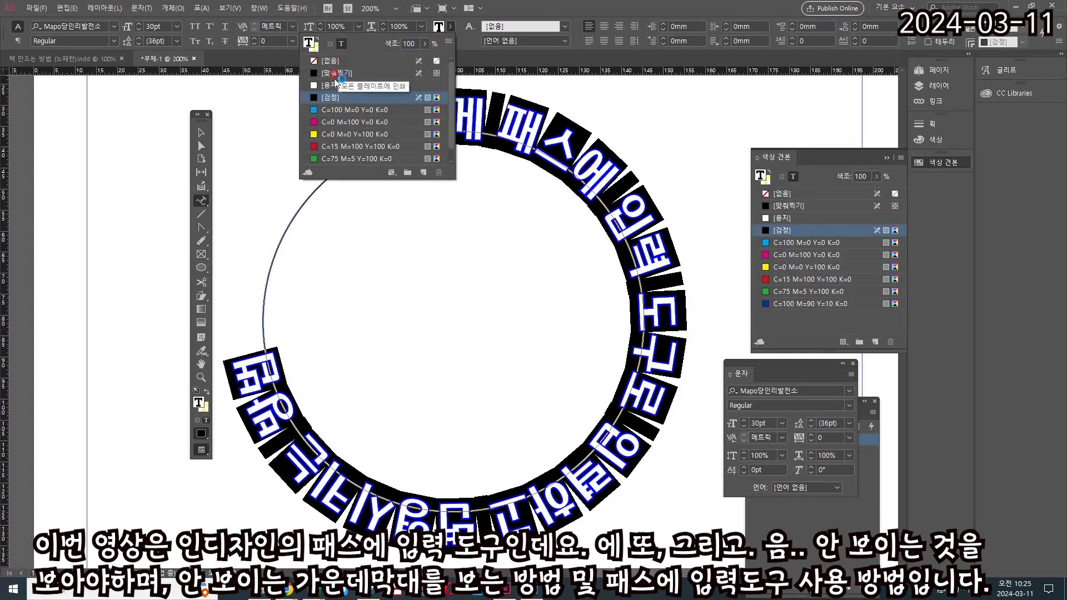
pyautogui.click(317, 134)
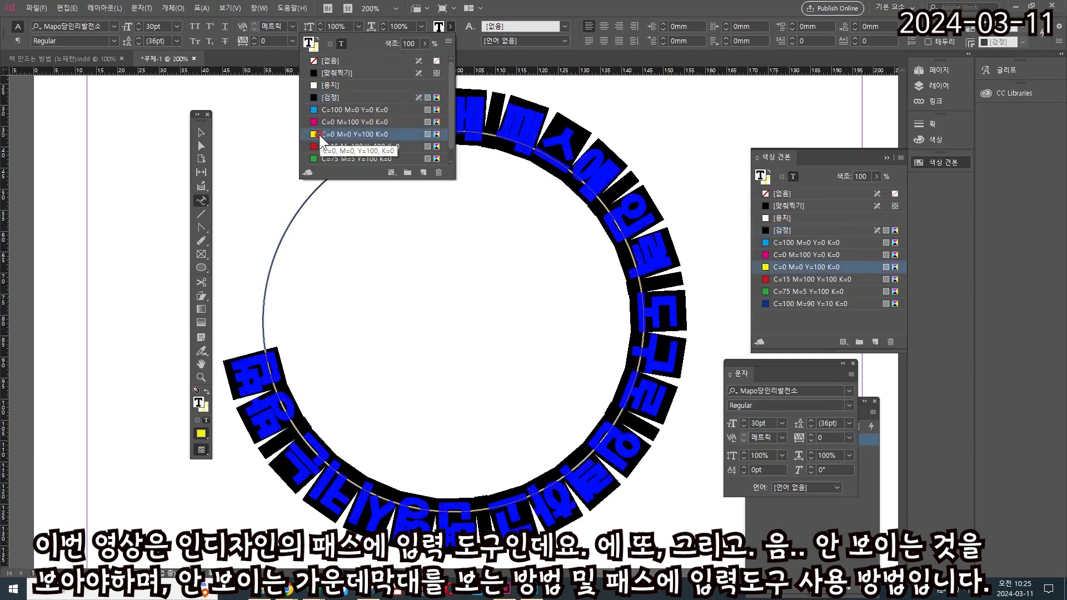
pyautogui.click(204, 133)
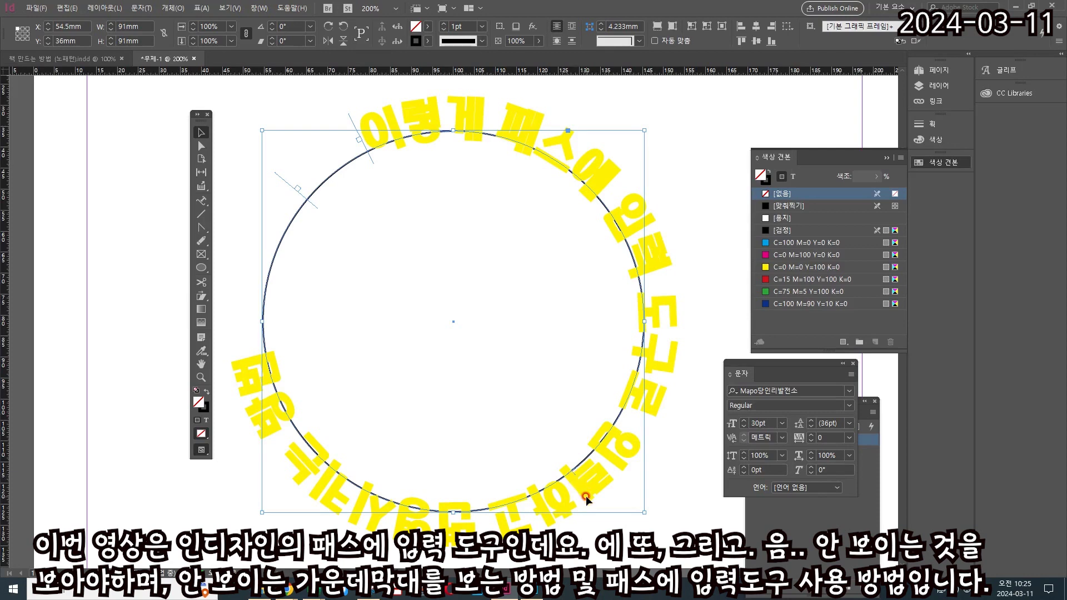
# Locate the center bar on the yellow circular text's lower-right arc and flip the text inward and back outward with it.
pyautogui.hotkey('ctrl', '=')
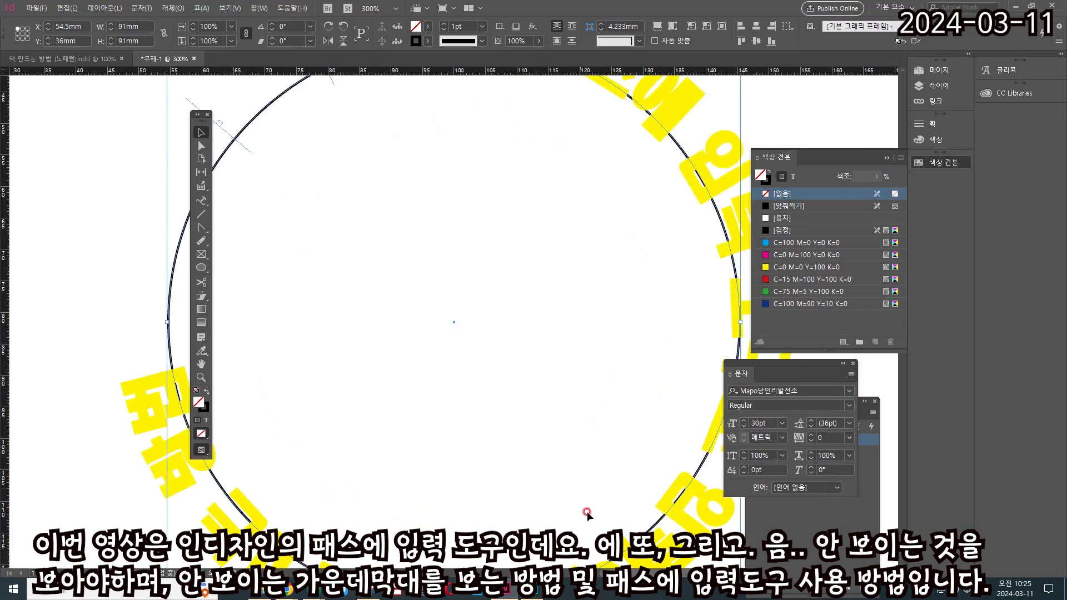
pyautogui.click(201, 363)
pyautogui.moveTo(561, 421); pyautogui.dragTo(376, 259)
pyautogui.click(201, 132)
pyautogui.click(467, 371)
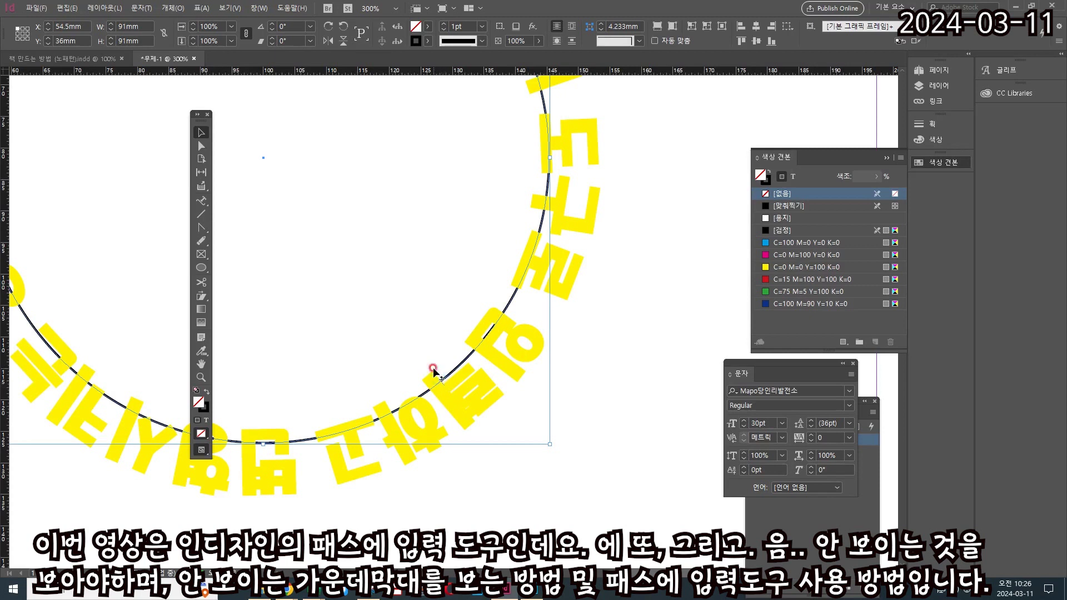
pyautogui.moveTo(441, 379); pyautogui.dragTo(435, 381)
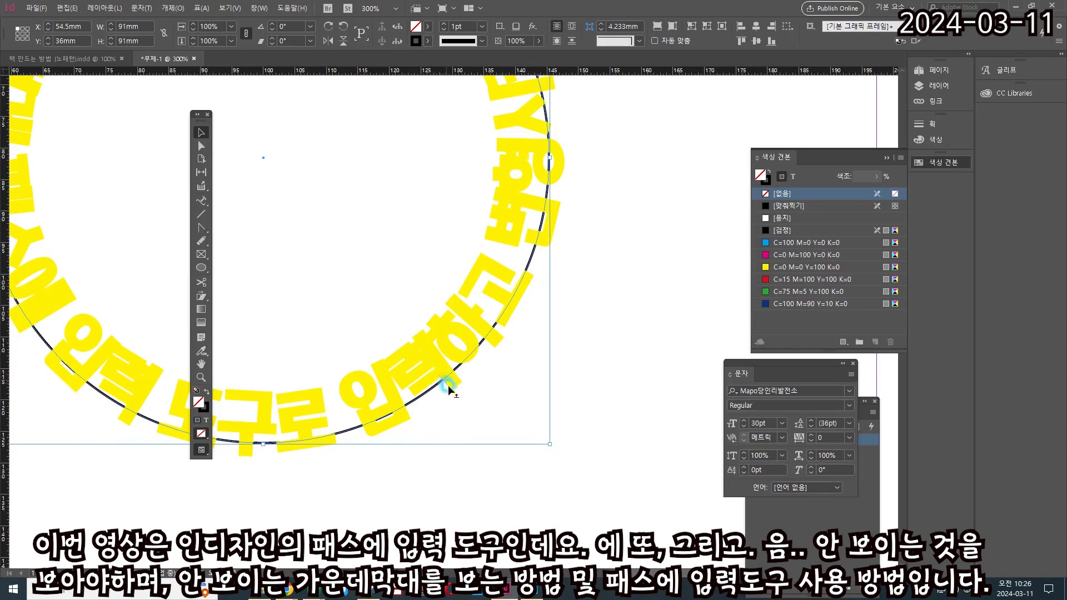
pyautogui.moveTo(455, 398); pyautogui.dragTo(457, 399)
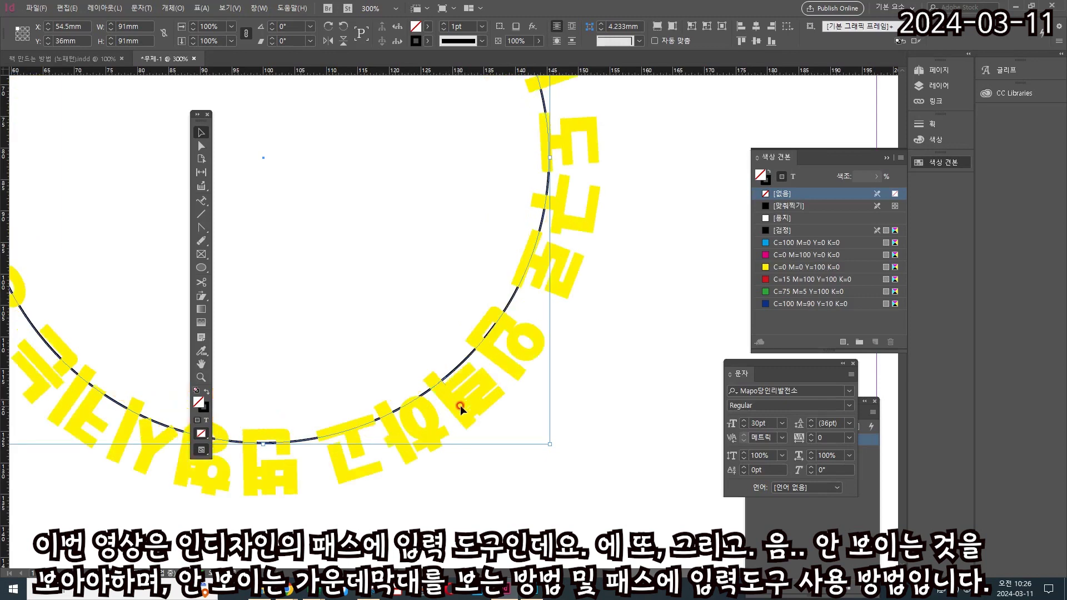
# Flip the yellow path text to the inside of the circle with its center bar.
pyautogui.hotkey('ctrl', '0')
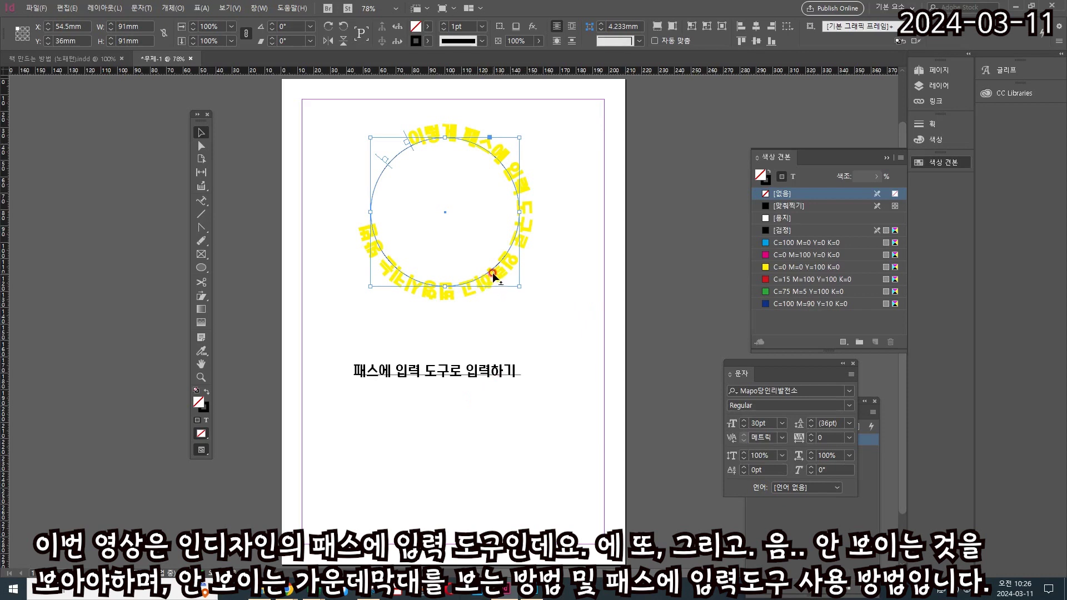
pyautogui.moveTo(492, 276); pyautogui.dragTo(489, 266)
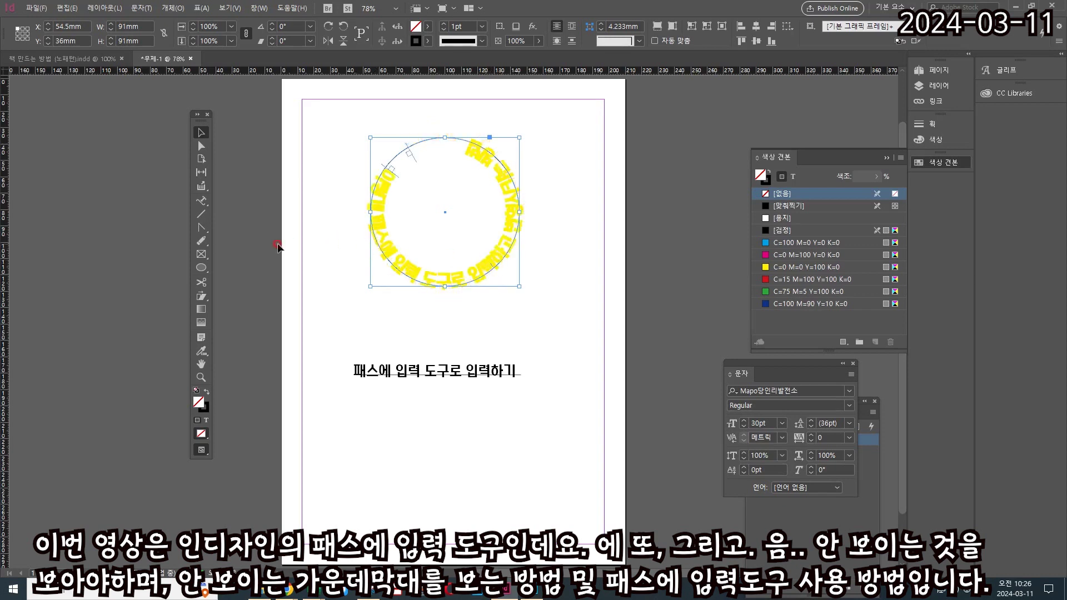
# Select all of the circular path text and set both its fill and its stroke to [맞춰찍기].
pyautogui.click(201, 201)
pyautogui.click(474, 149)
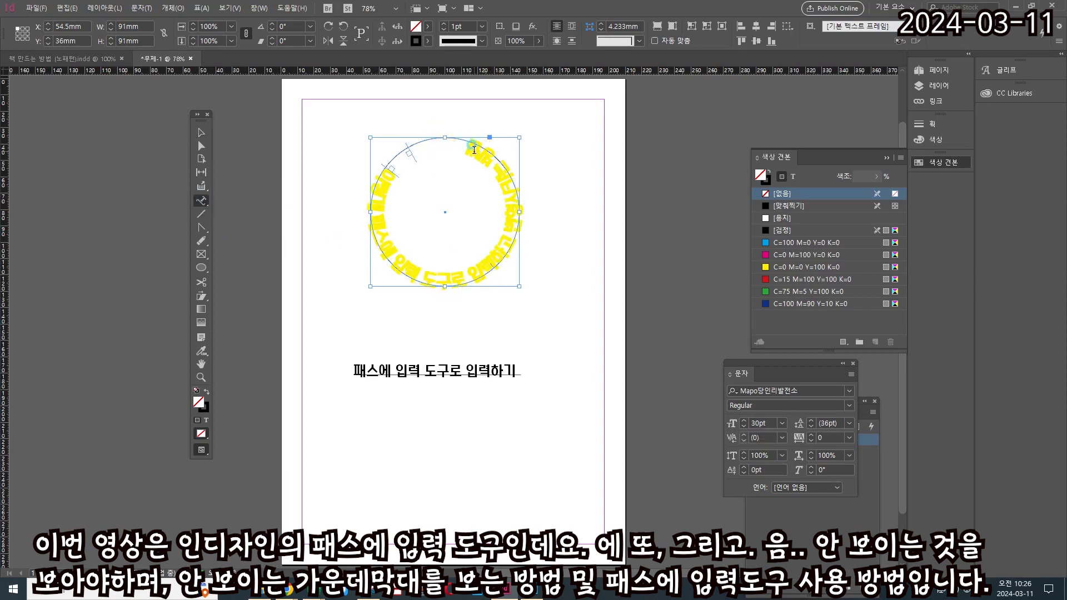
pyautogui.click(487, 179)
pyautogui.hotkey('ctrl', 'a')
pyautogui.click(198, 402)
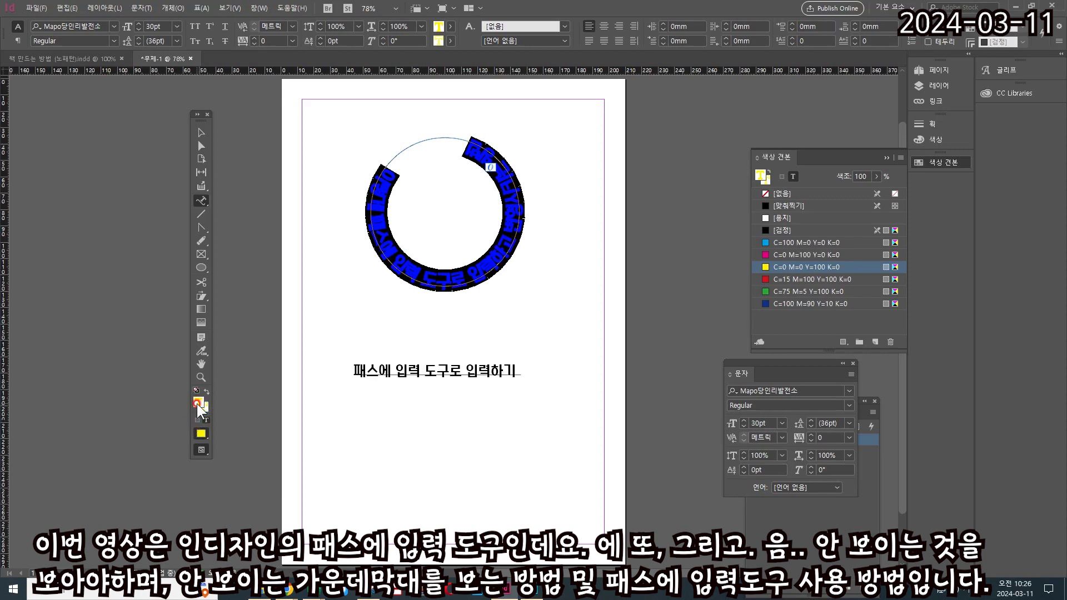
pyautogui.click(197, 402)
pyautogui.click(450, 26)
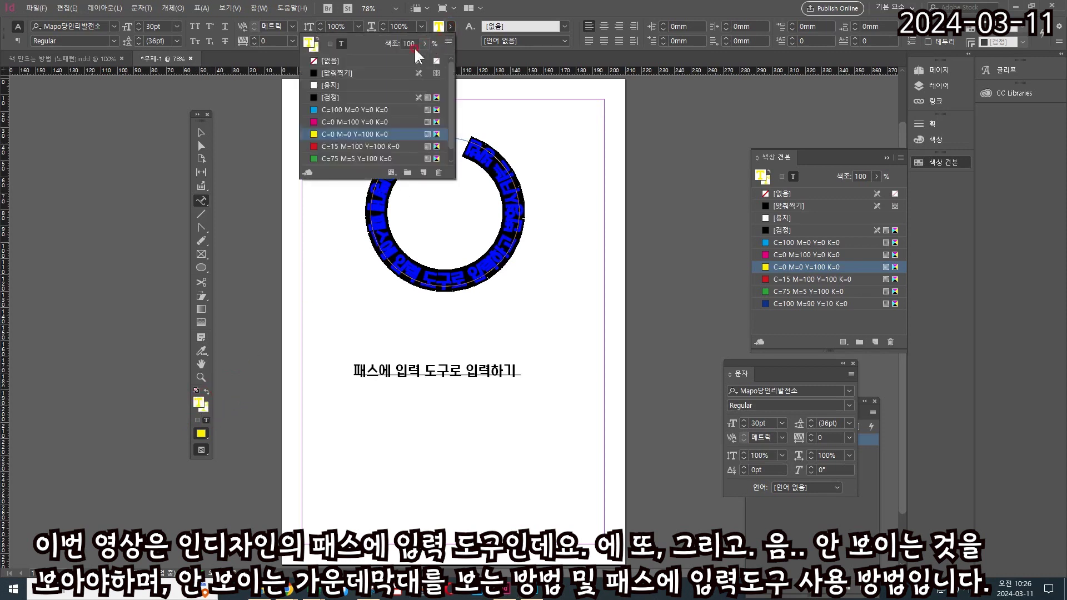
pyautogui.click(314, 72)
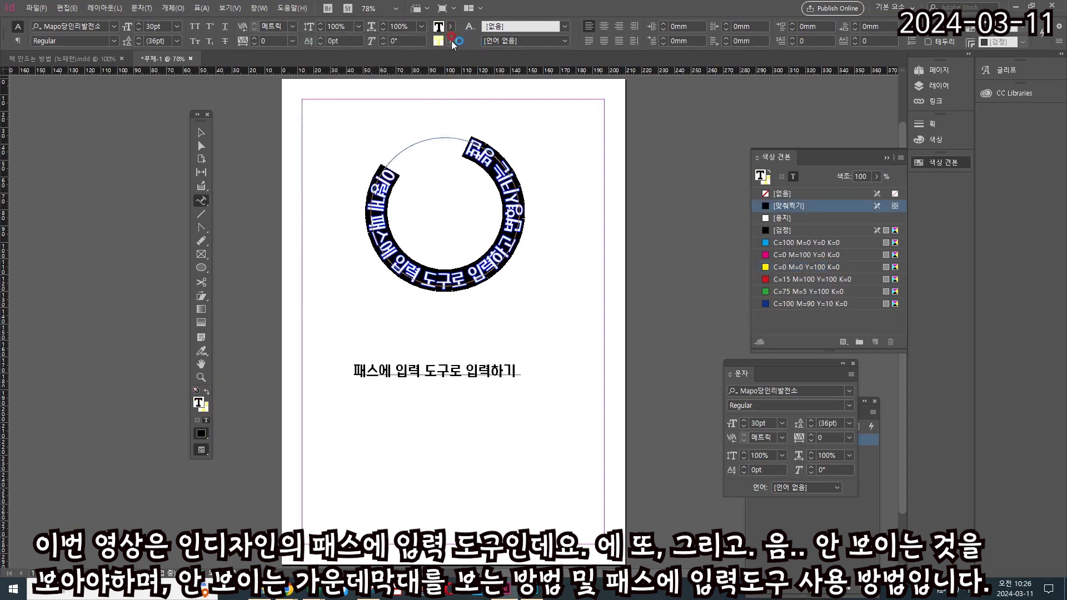
pyautogui.click(453, 41)
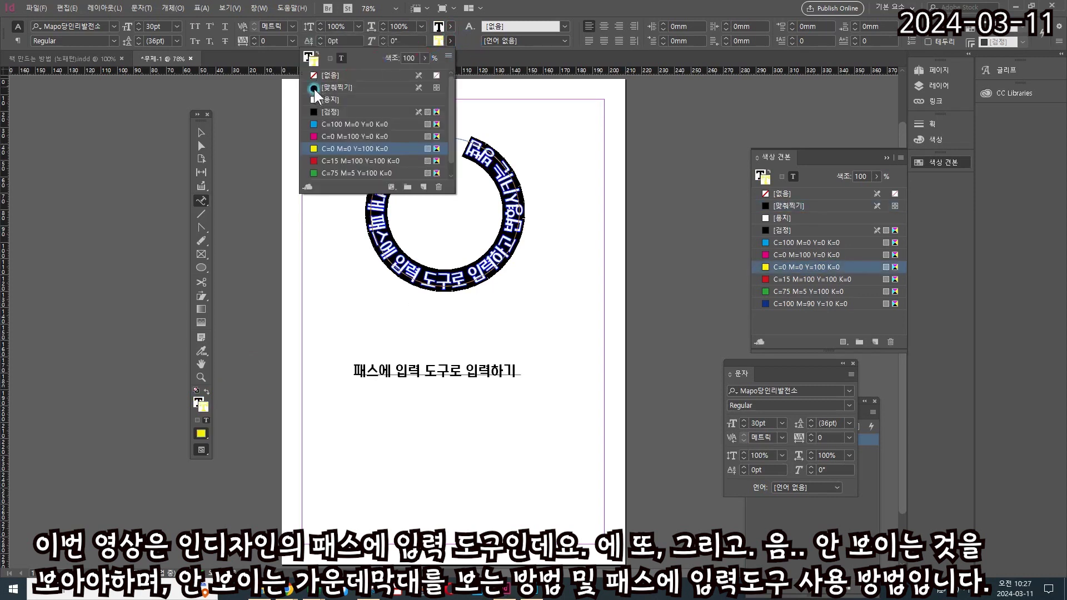
pyautogui.click(315, 87)
# Deselect the circular path text and switch the page to the 미리 보기 (Preview) screen mode.
pyautogui.click(201, 134)
pyautogui.click(227, 136)
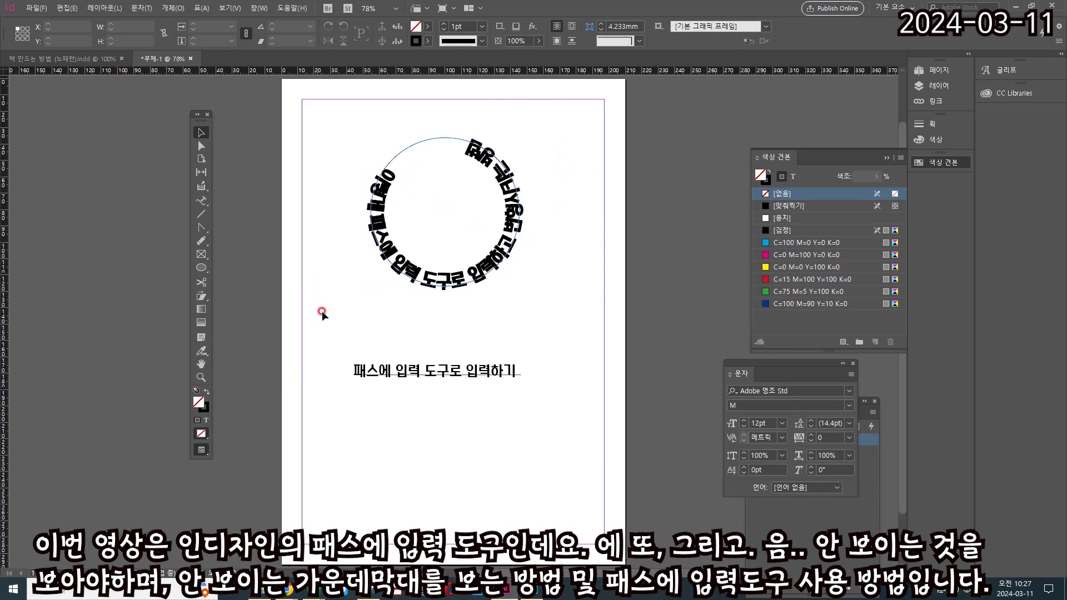
pyautogui.click(203, 450)
pyautogui.click(250, 475)
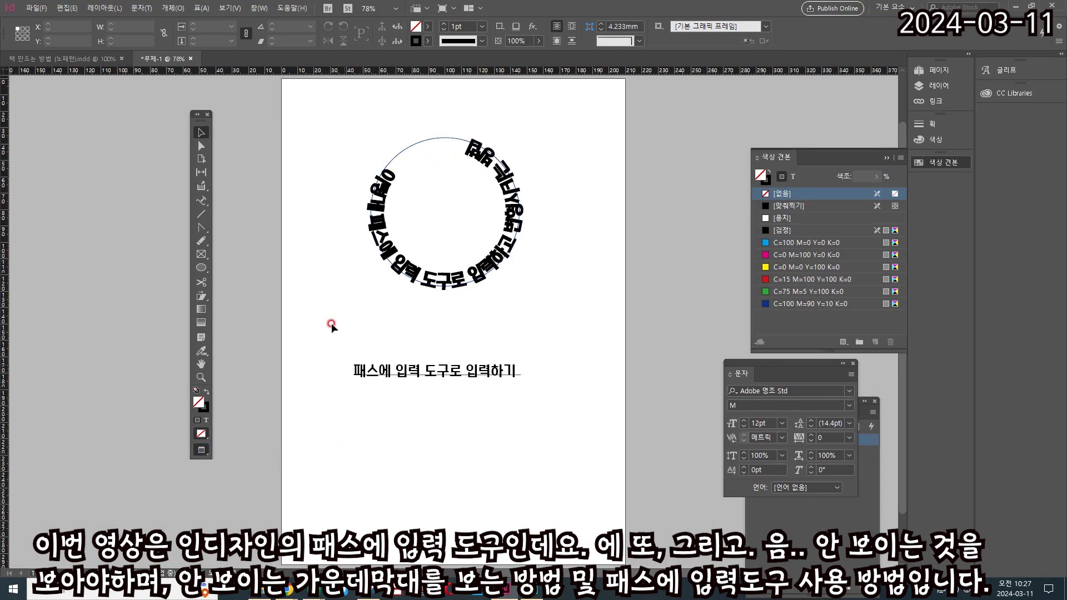
# Set the circle path's stroke to [용지] and deselect the circle.
pyautogui.click(401, 155)
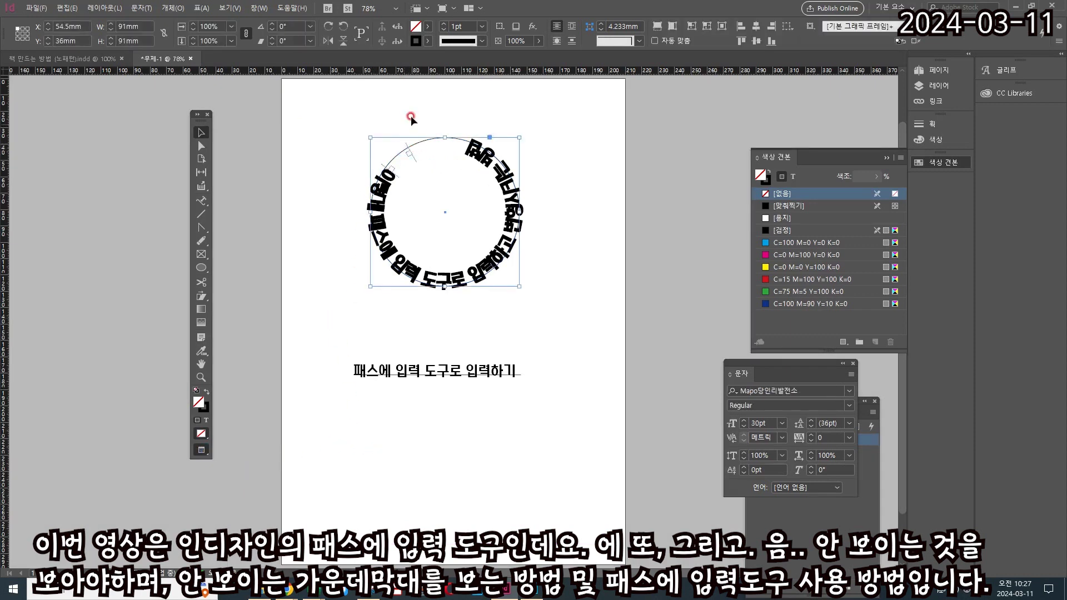
pyautogui.click(429, 41)
pyautogui.click(291, 100)
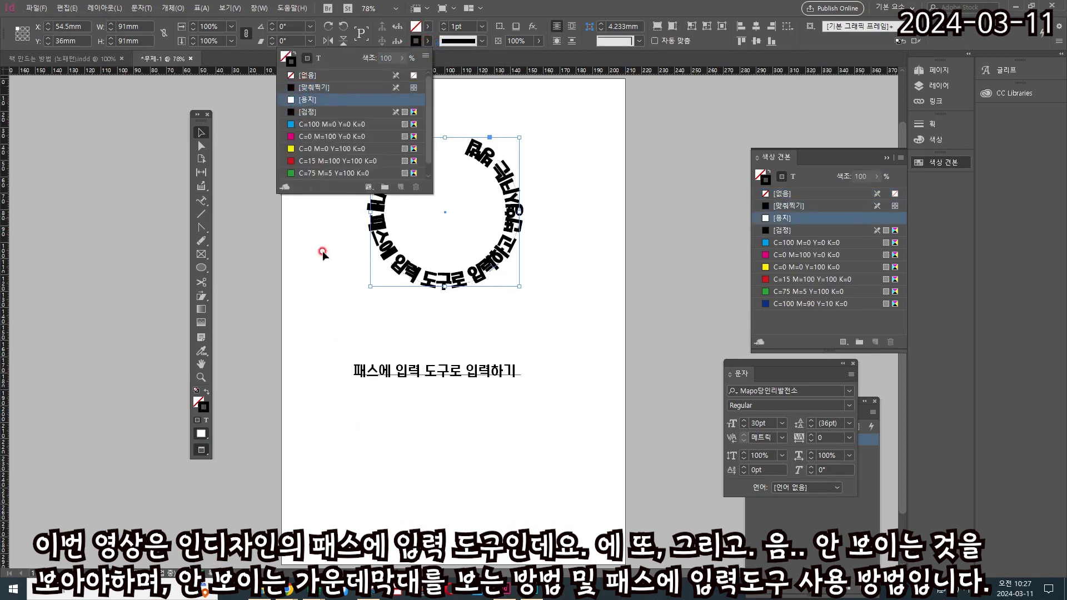
pyautogui.click(323, 300)
# Set the stroke of the straight-line path to [용지] and return the page to Normal screen mode.
pyautogui.click(386, 377)
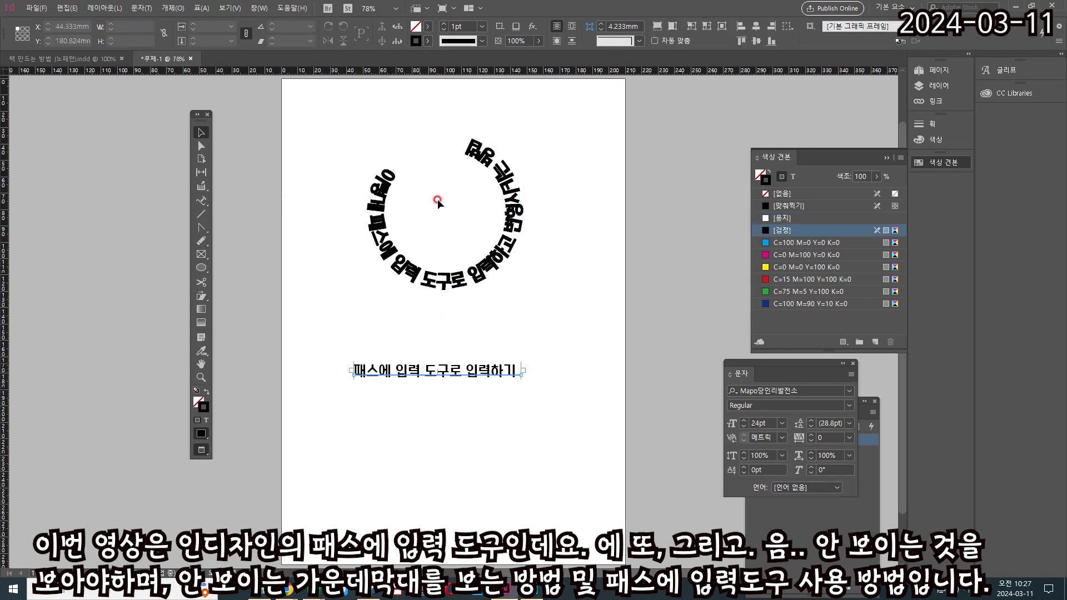
pyautogui.click(428, 40)
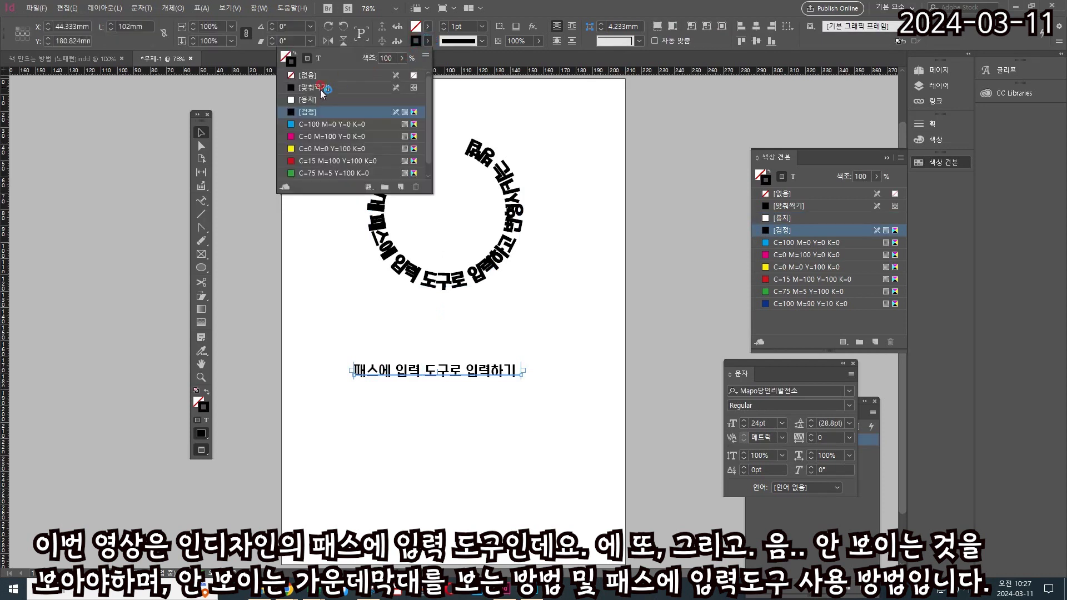
pyautogui.click(291, 100)
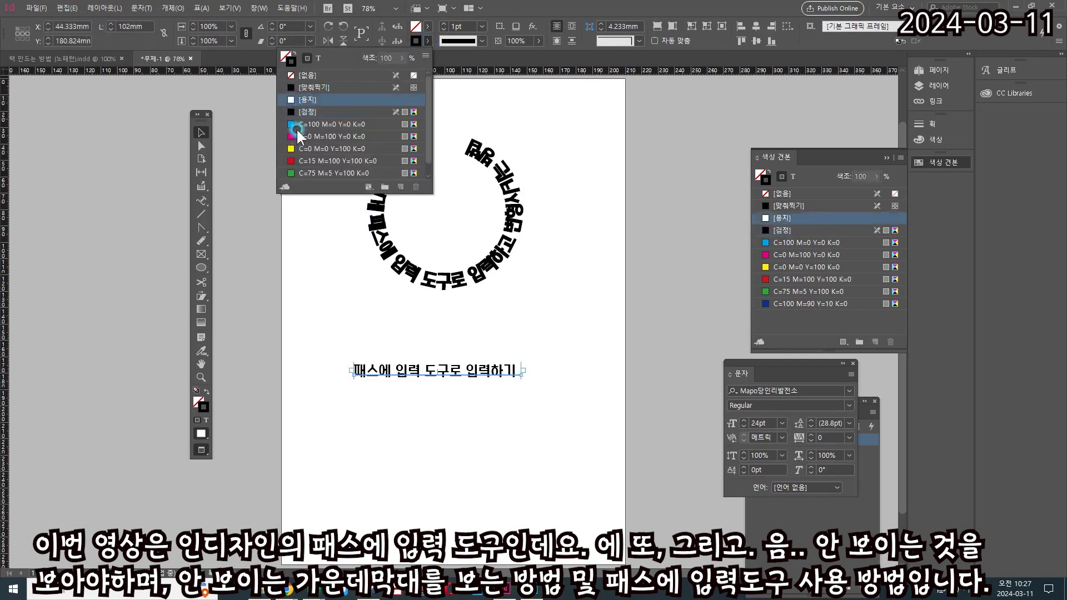
pyautogui.click(301, 223)
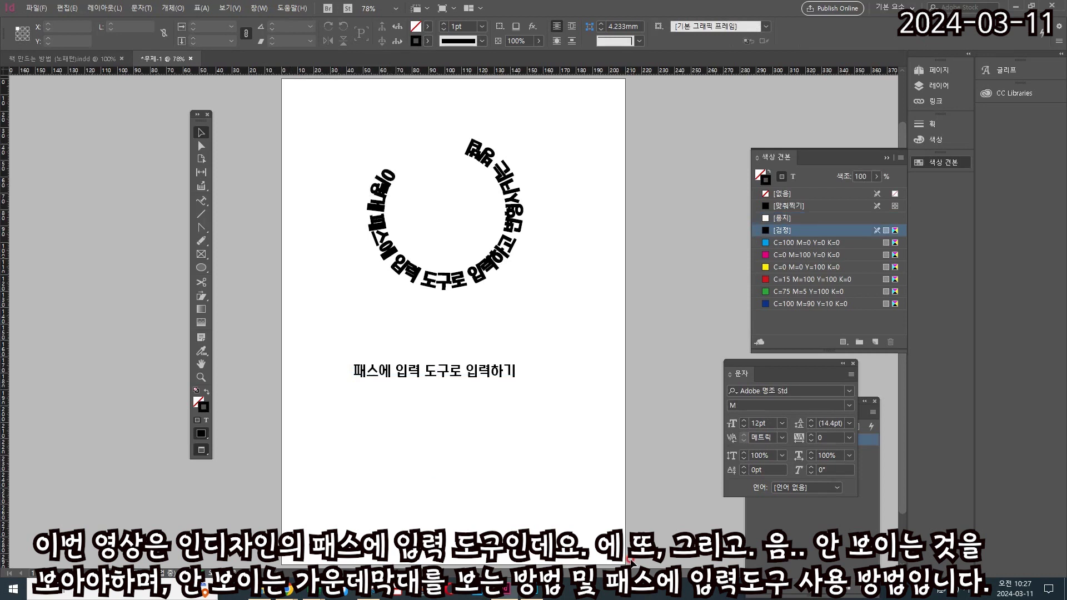
pyautogui.rightClick(207, 455)
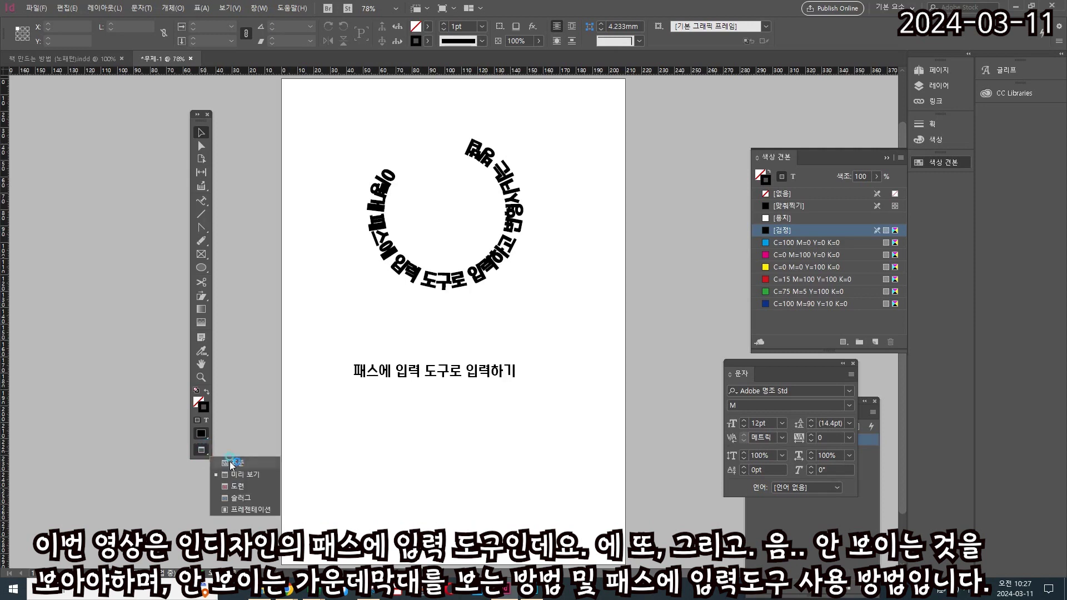
pyautogui.click(256, 463)
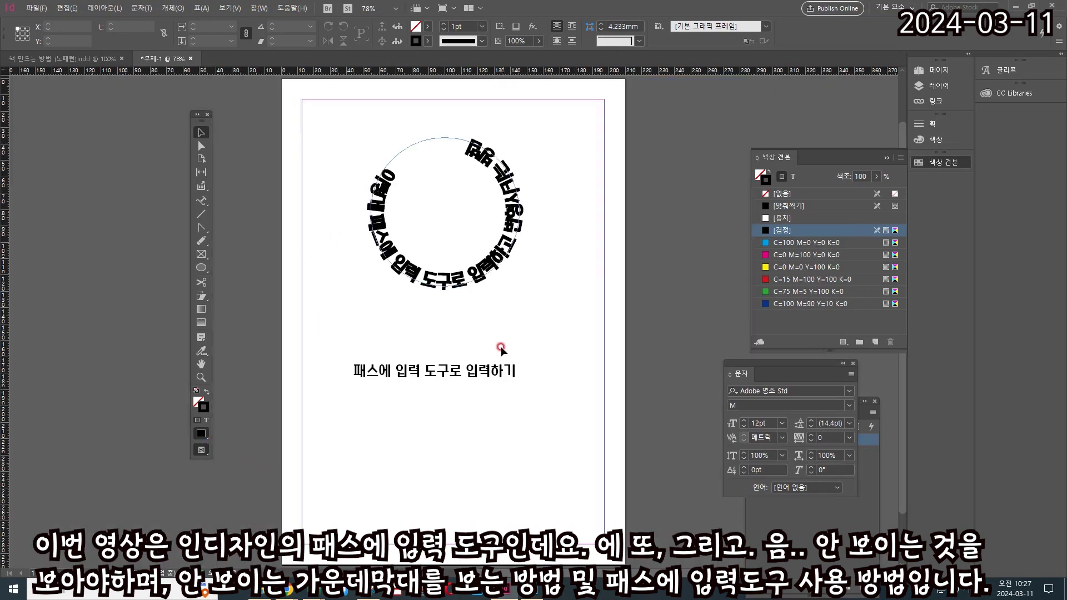
# Look for the center bar on the straight-line path text and the circle's lower arc, magnifying the line text to 150%.
pyautogui.click(428, 374)
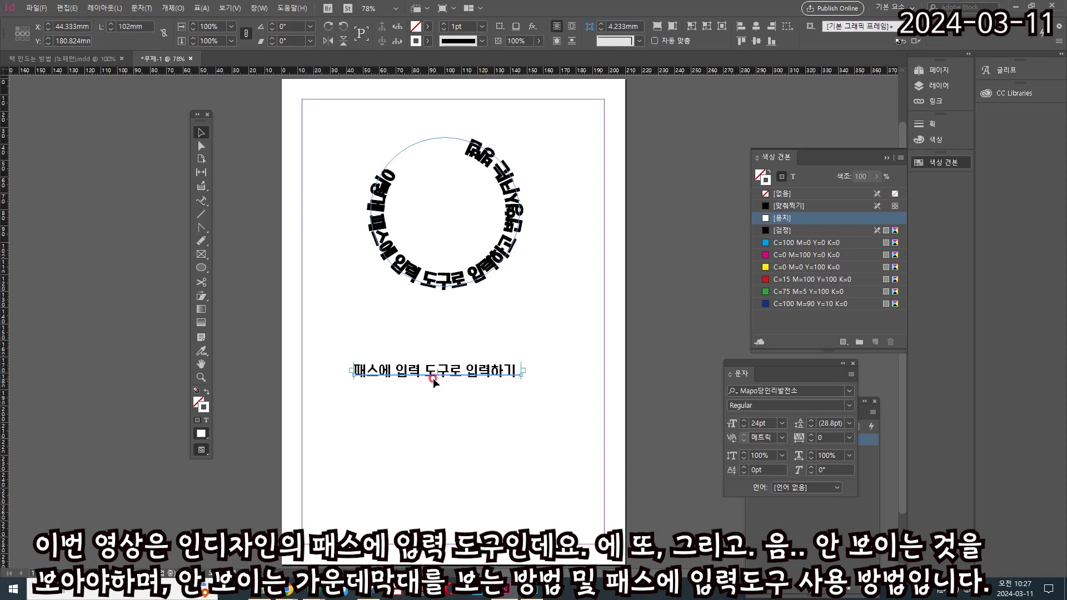
pyautogui.moveTo(439, 372); pyautogui.dragTo(439, 381)
pyautogui.moveTo(439, 384); pyautogui.dragTo(439, 385)
pyautogui.moveTo(469, 278); pyautogui.dragTo(469, 287)
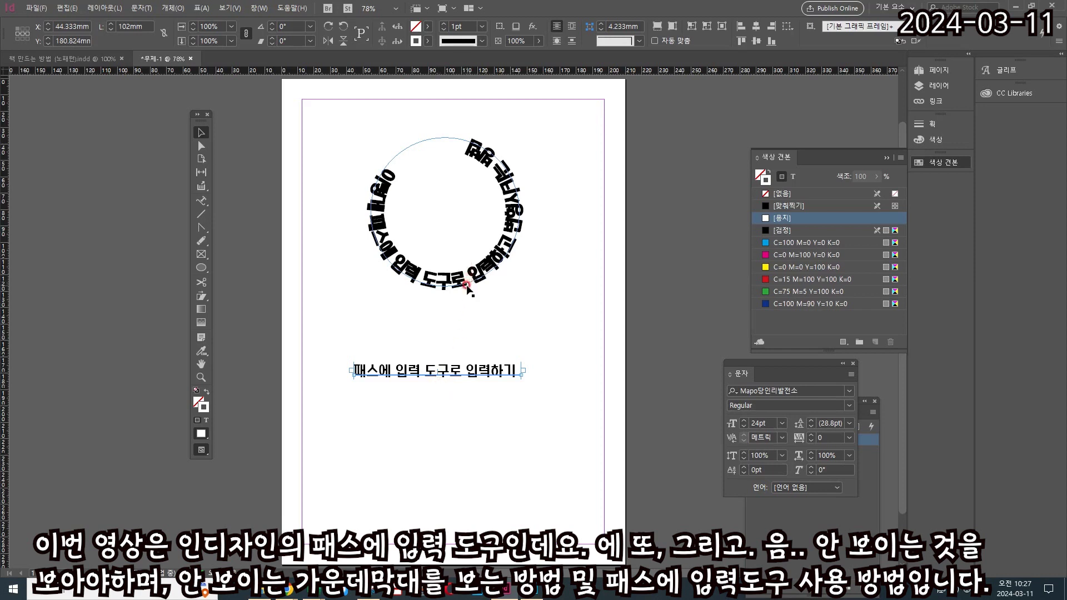
pyautogui.click(438, 376)
pyautogui.hotkey('ctrl', '=')
pyautogui.hotkey('ctrl', '=')
pyautogui.hotkey('ctrl', '=')
pyautogui.hotkey('ctrl', '=')
pyautogui.hotkey('ctrl', '=')
pyautogui.hotkey('ctrl', '=')
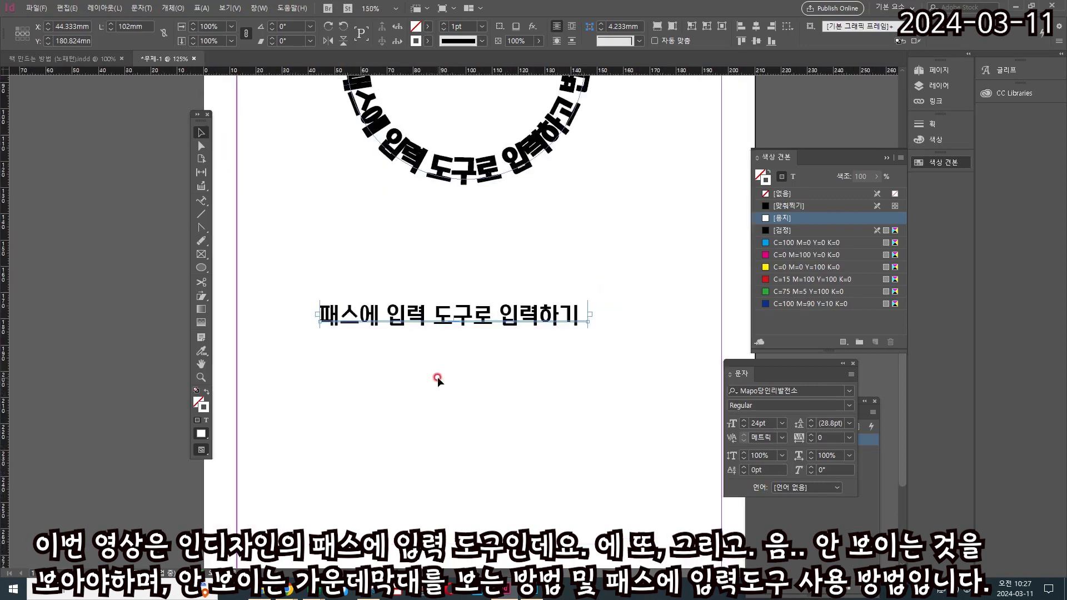